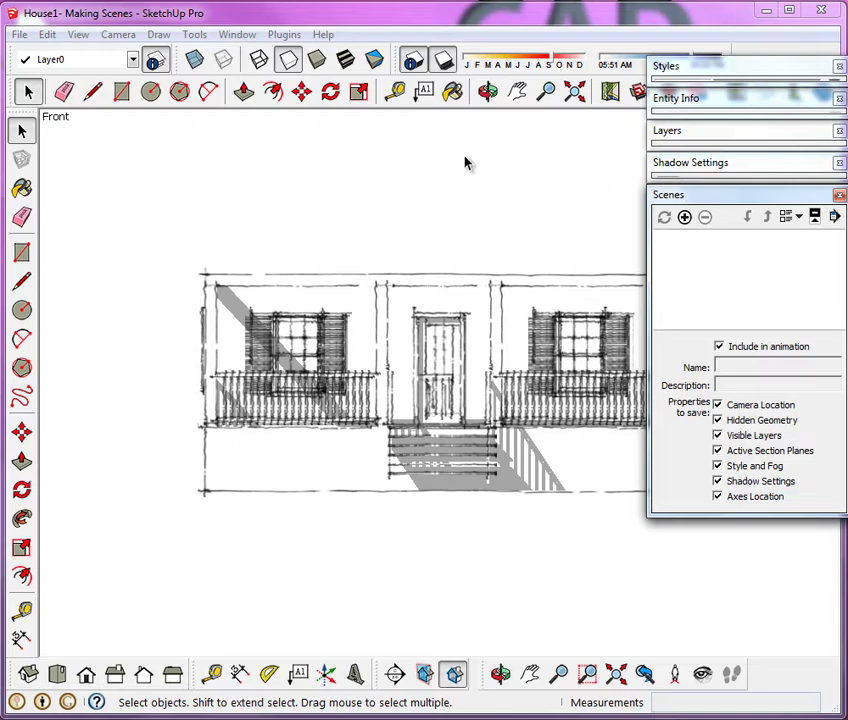
- Show the house in the isometric view and apply the in-model Default Style
left_click(27, 676)
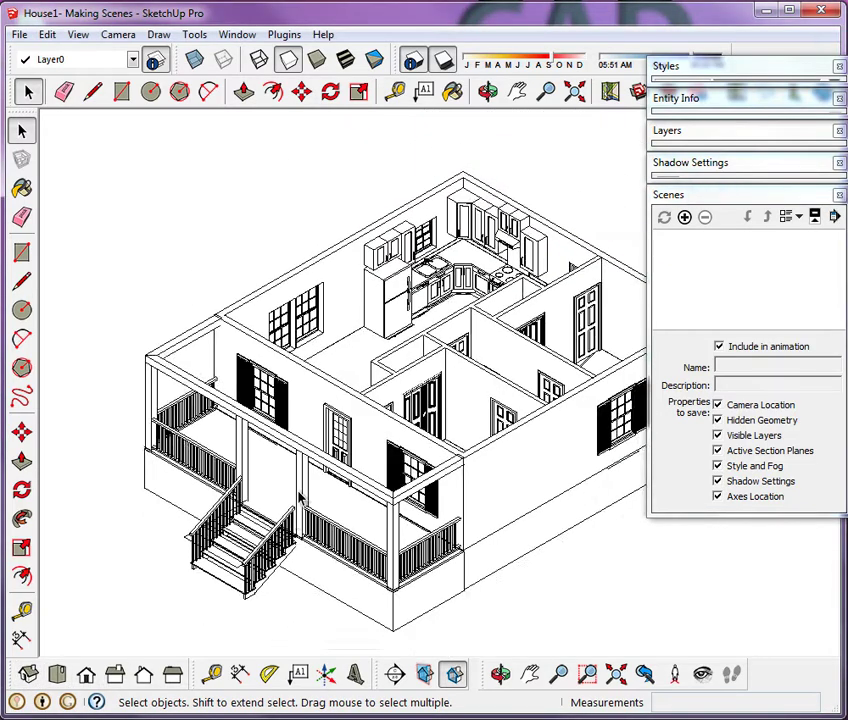
left_click(745, 194)
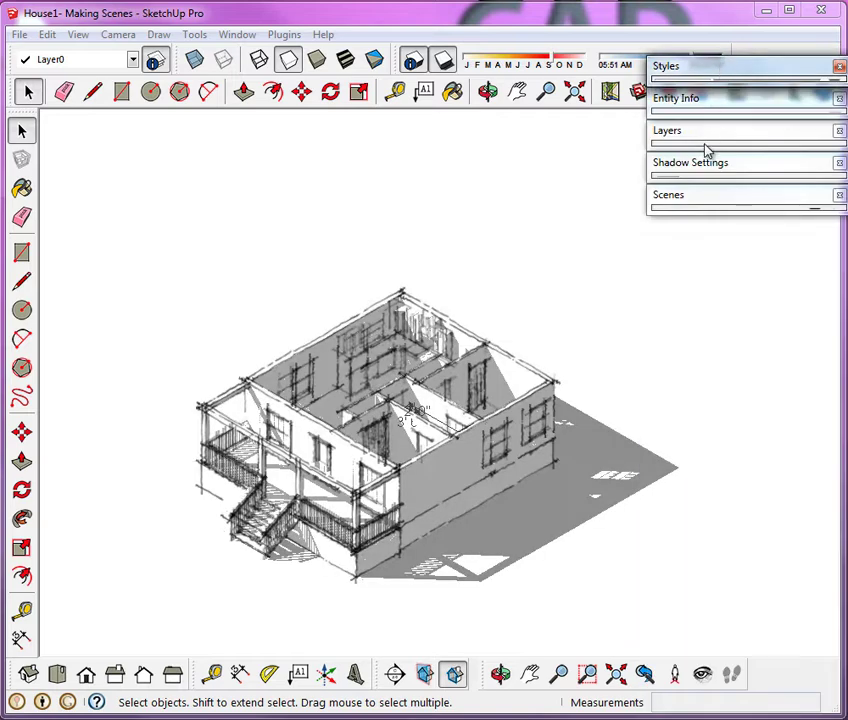
left_click(698, 67)
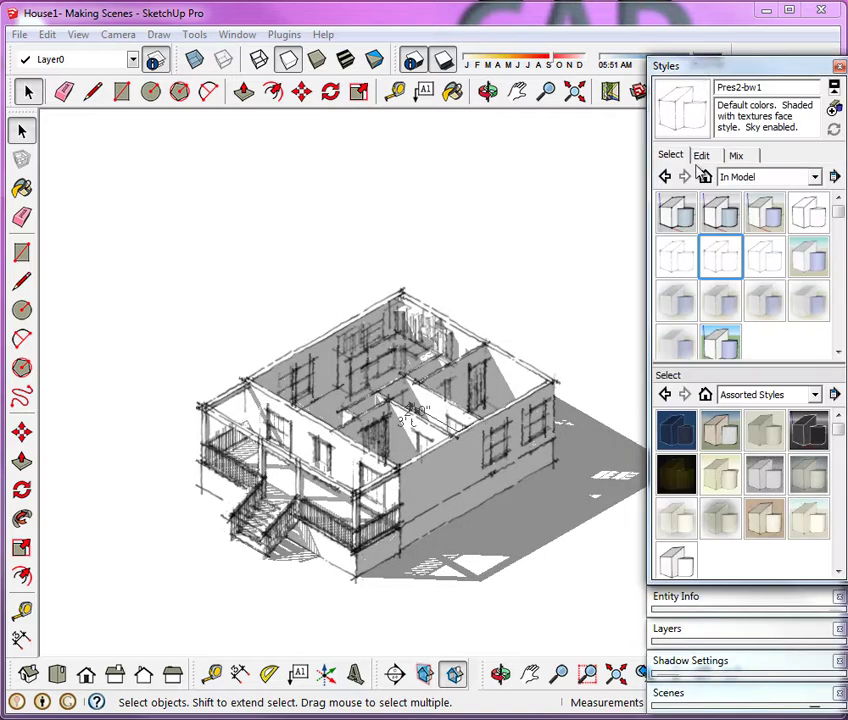
left_click(778, 222)
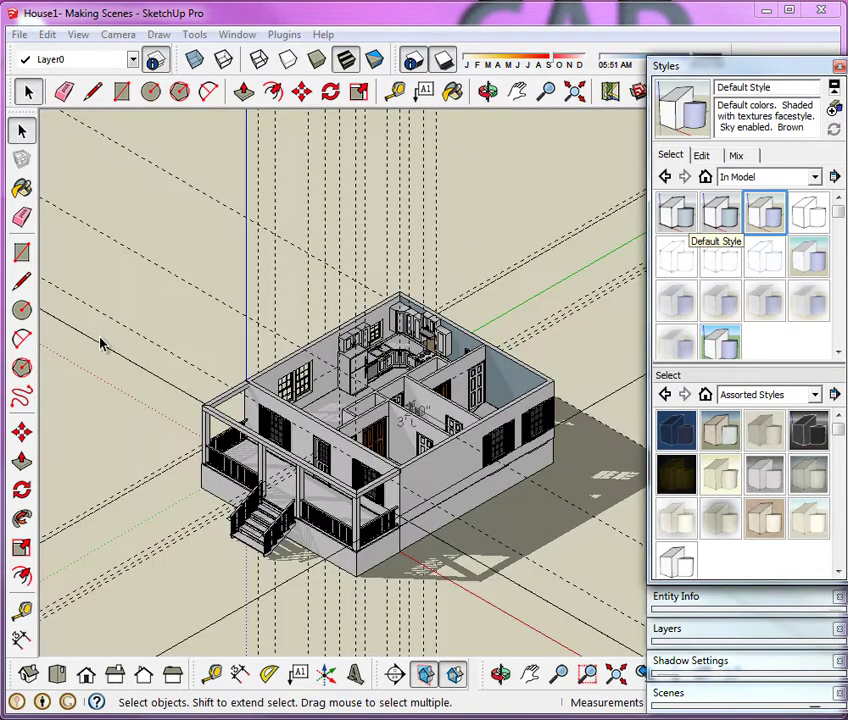
- View the house from the front and above, and turn off its shadows
key("o")
left_click_drag(474, 468, 440, 112)
key("space")
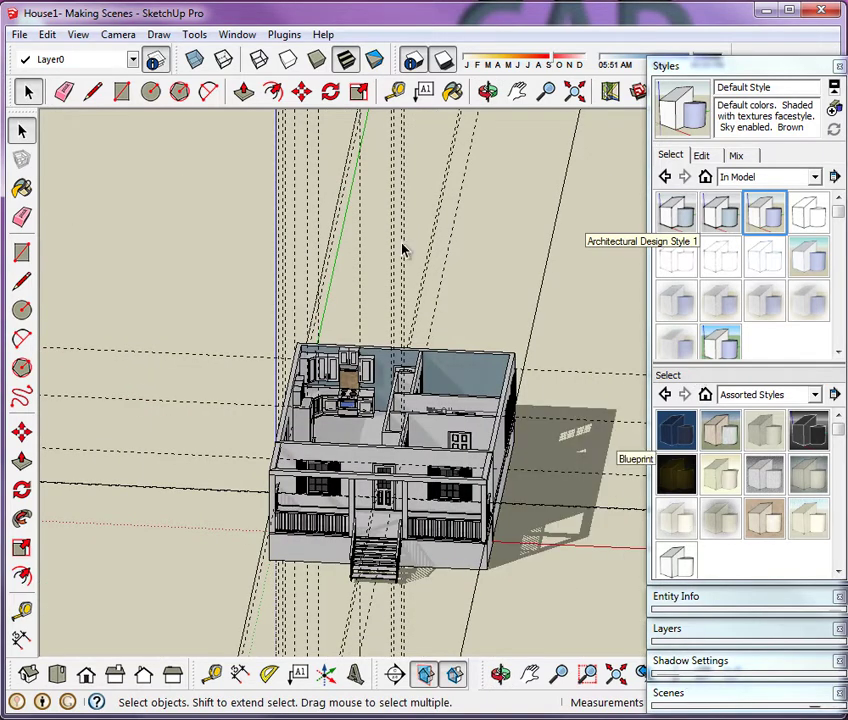
left_click(447, 63)
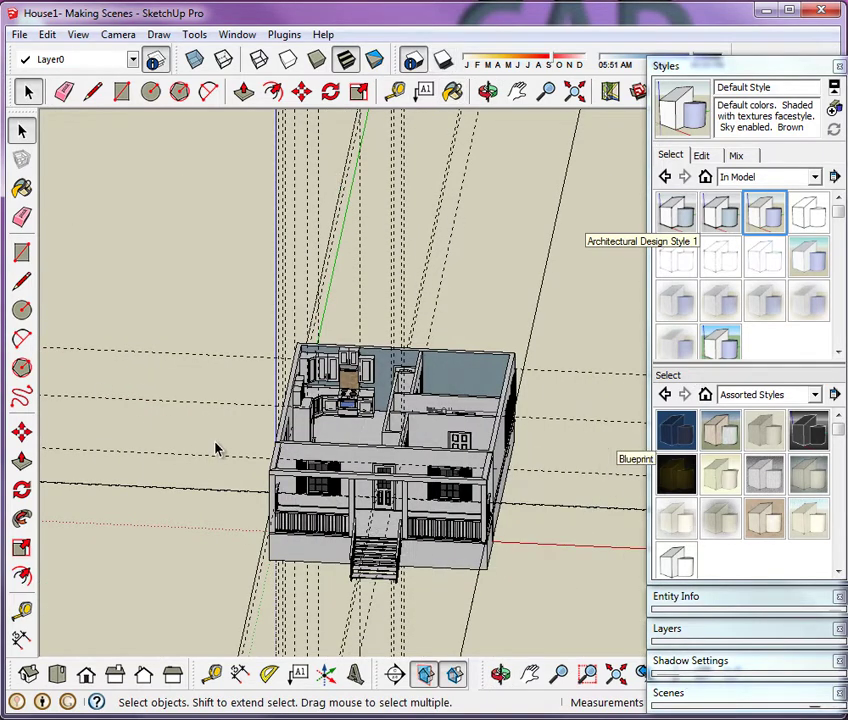
- Place a horizontal section plane on the floor of the large room beside the kitchen
middle_click_drag(165, 468, 58, 538)
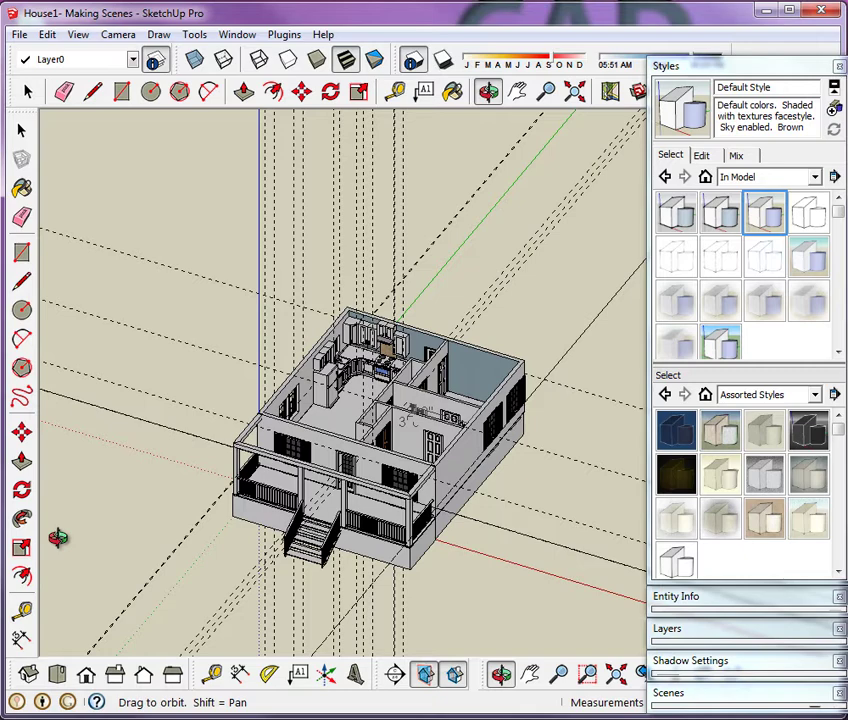
key("space")
scroll(373, 530, "up", 3)
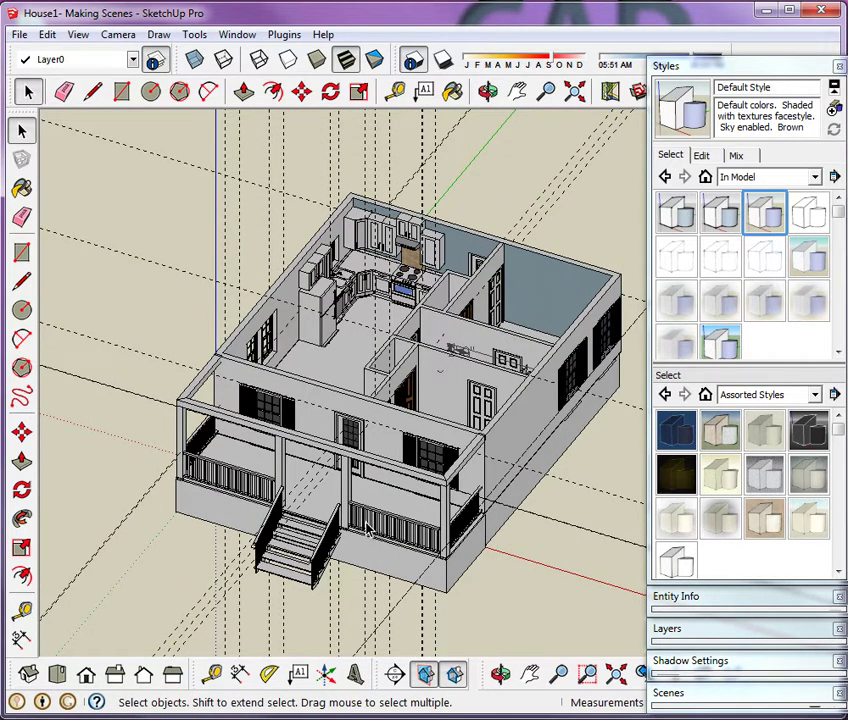
scroll(420, 460, "down", 2)
scroll(480, 392, "up", 4)
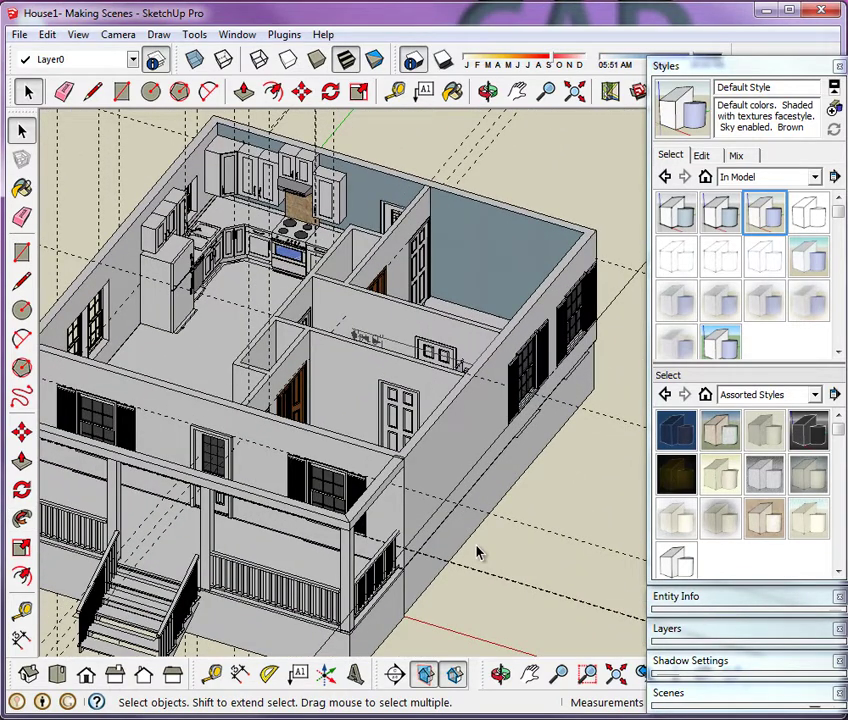
scroll(495, 545, "down", 3)
middle_click_drag(505, 527, 309, 536)
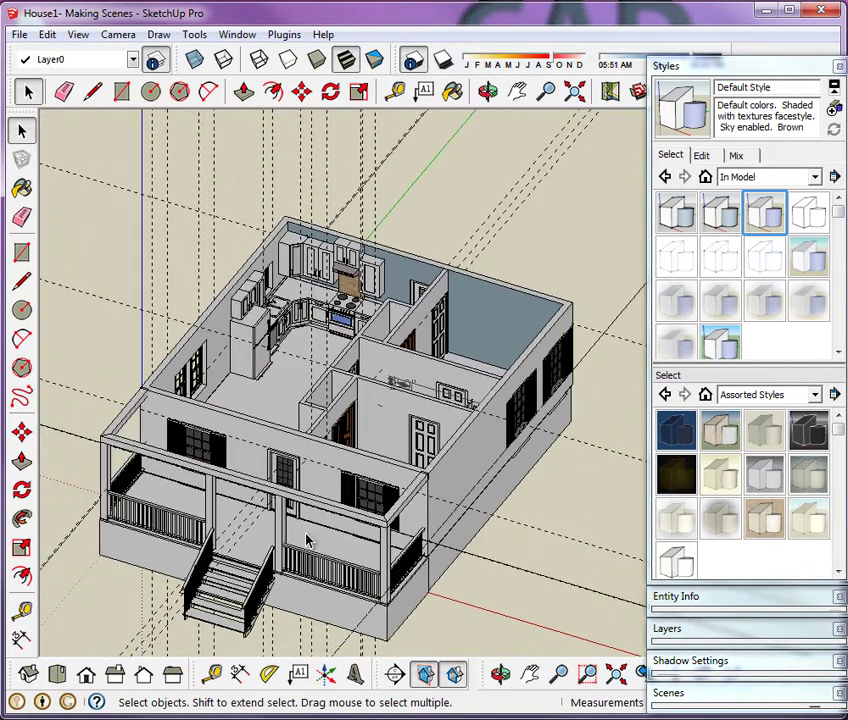
scroll(165, 553, "up", 4)
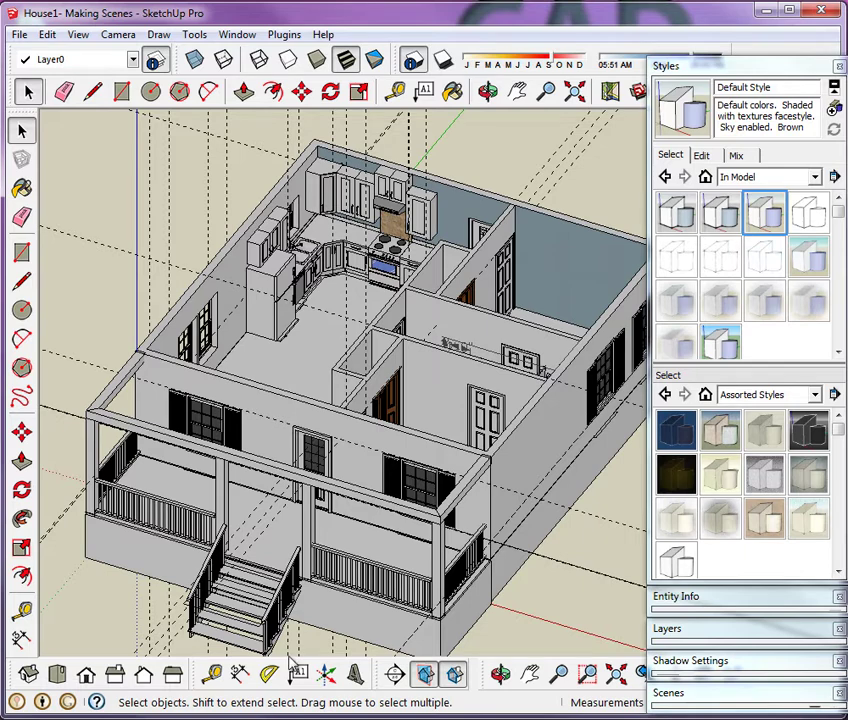
left_click(396, 676)
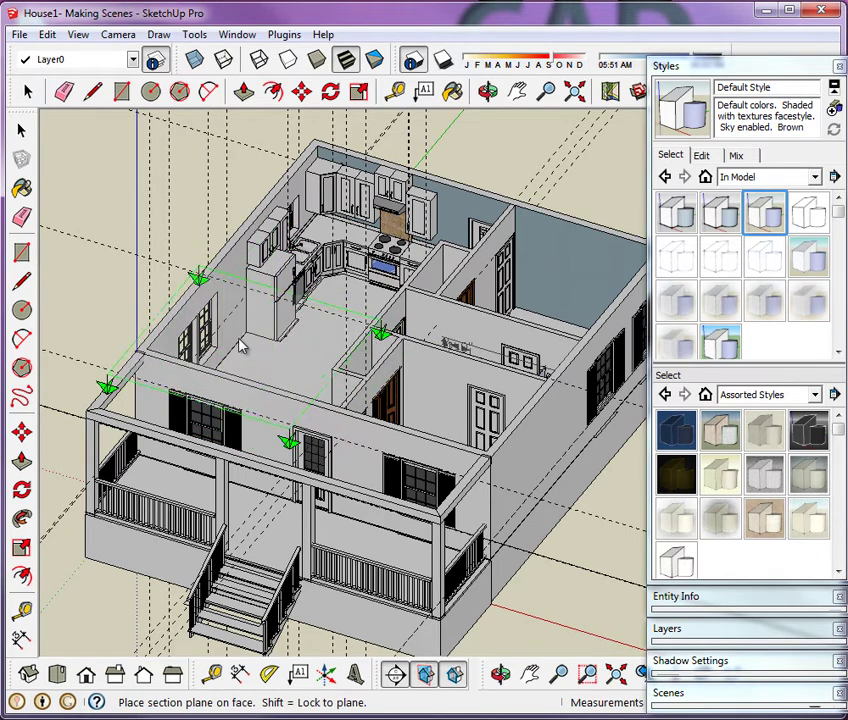
left_click(293, 362)
scroll(240, 263, "down", 5)
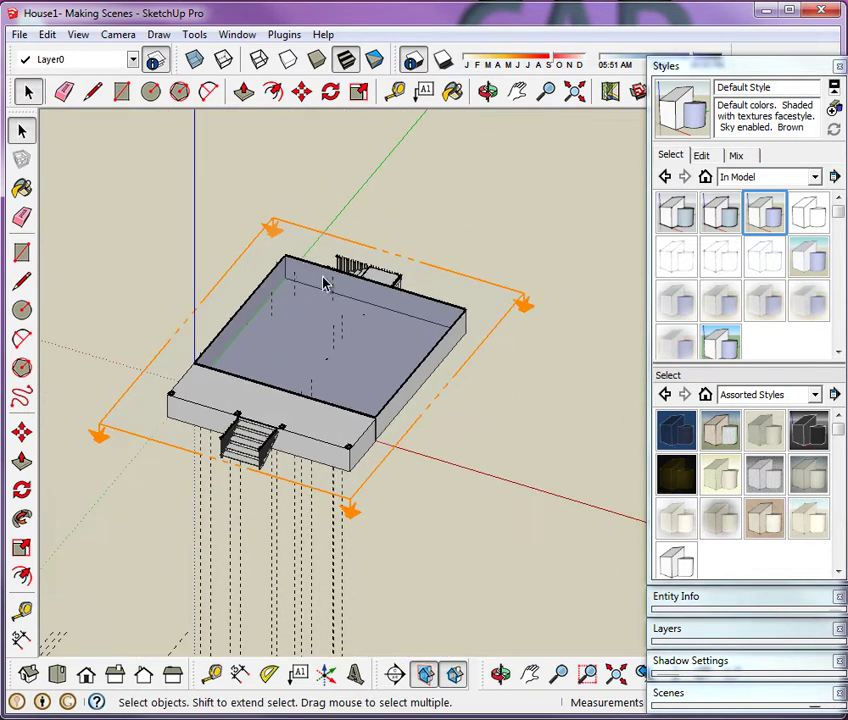
- Move the section plane up 42 inches along the blue axis and align the view to the plane
left_click(526, 305)
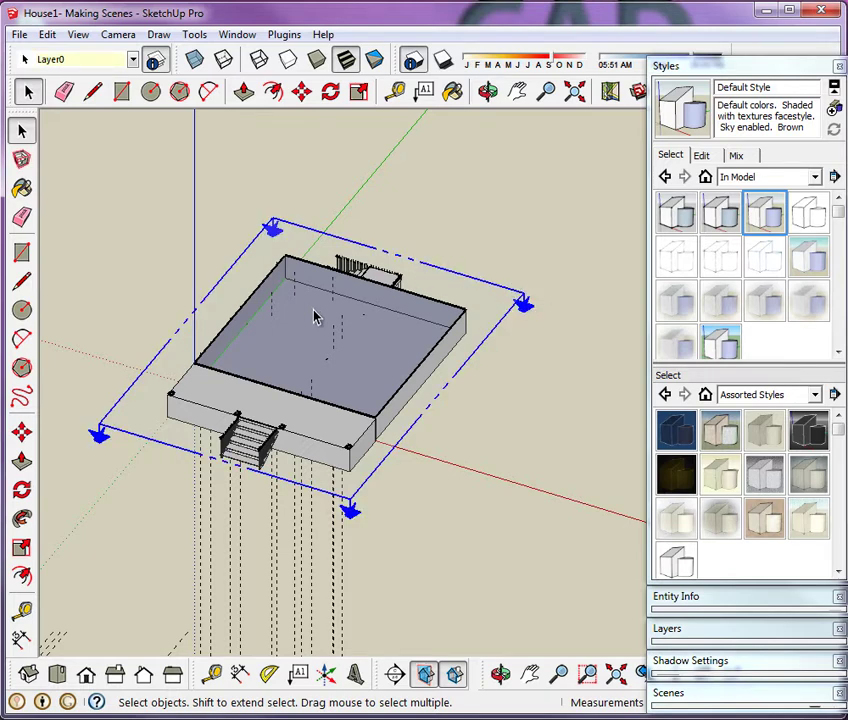
scroll(58, 445, "up", 2)
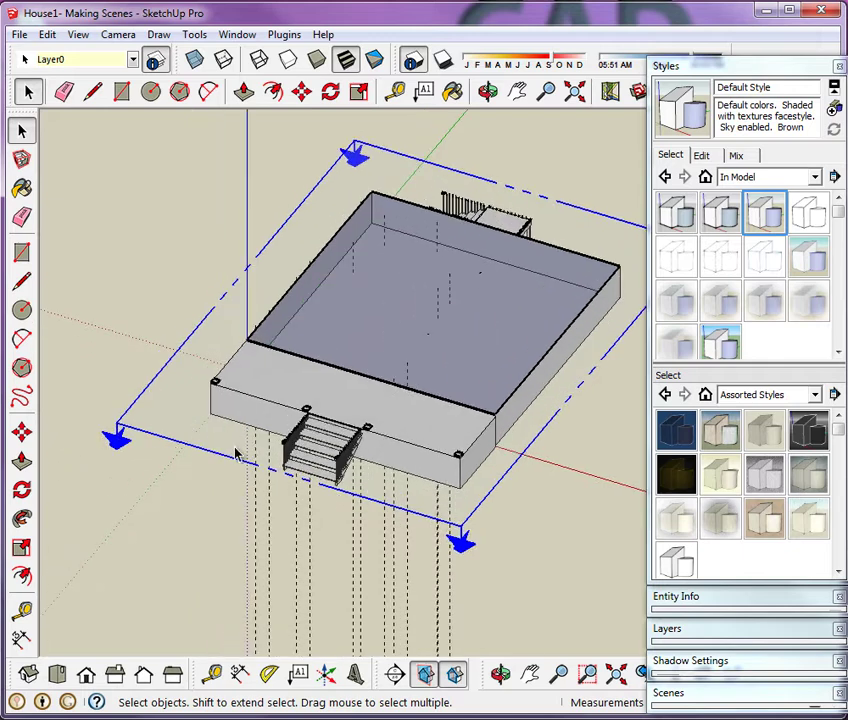
scroll(208, 449, "down", 2)
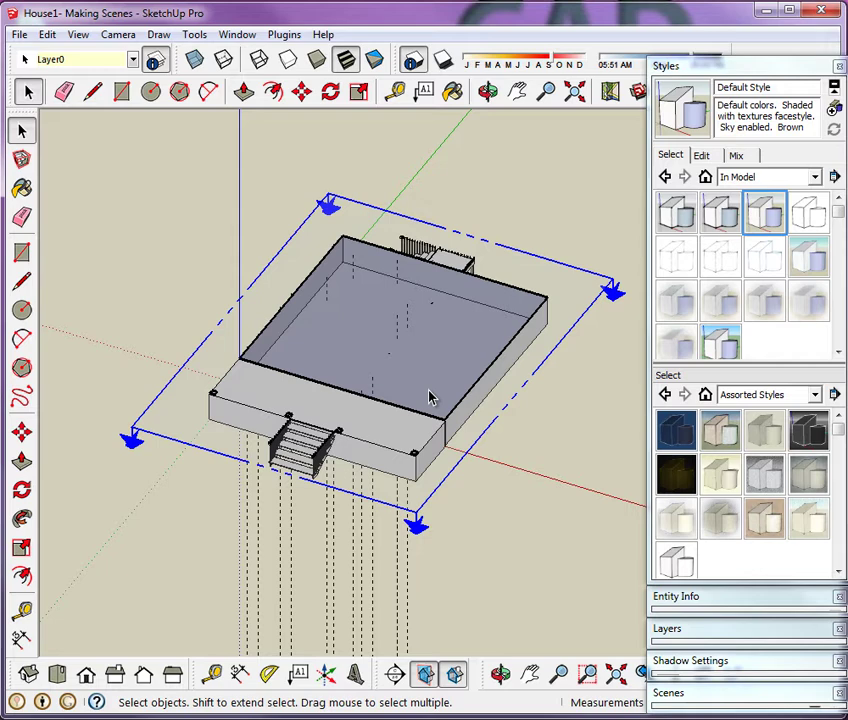
left_click(734, 70)
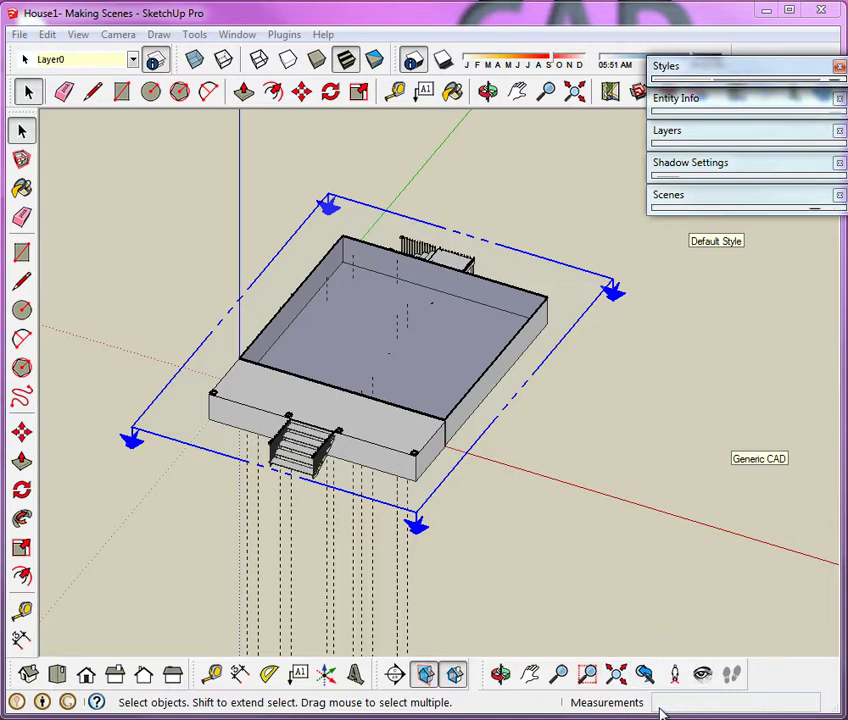
left_click(20, 432)
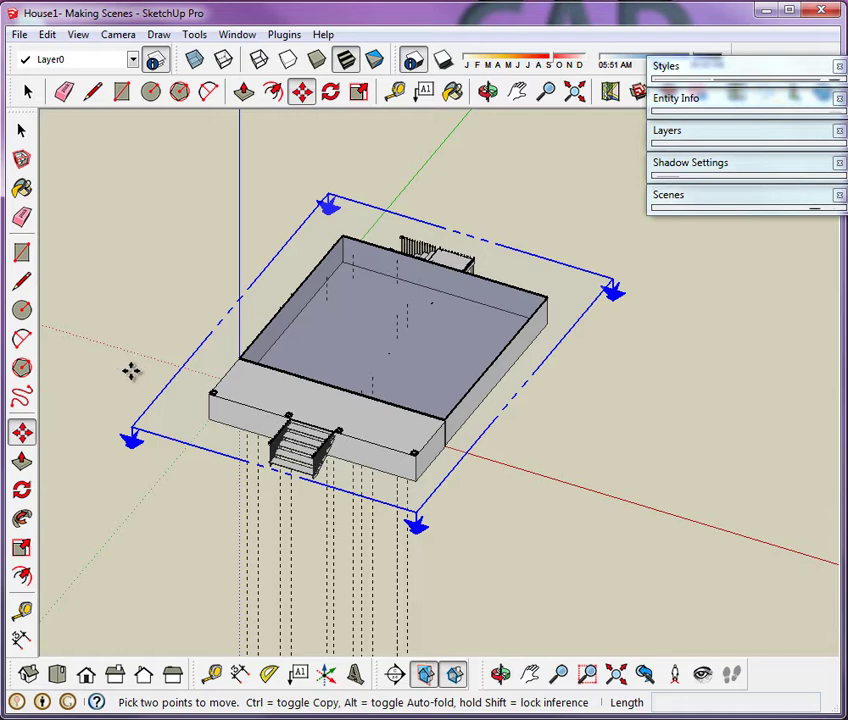
left_click(131, 372)
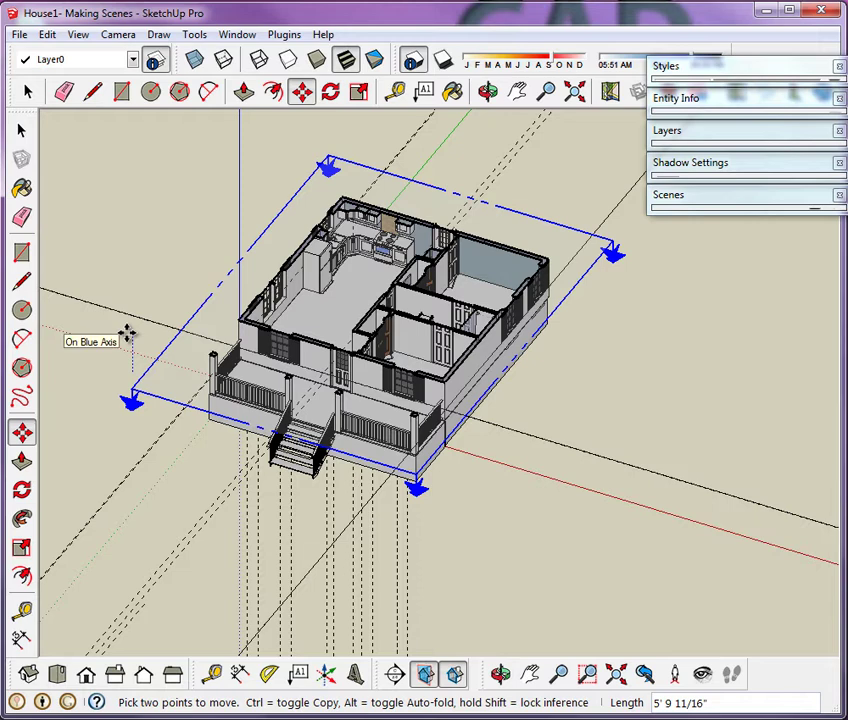
type("72")
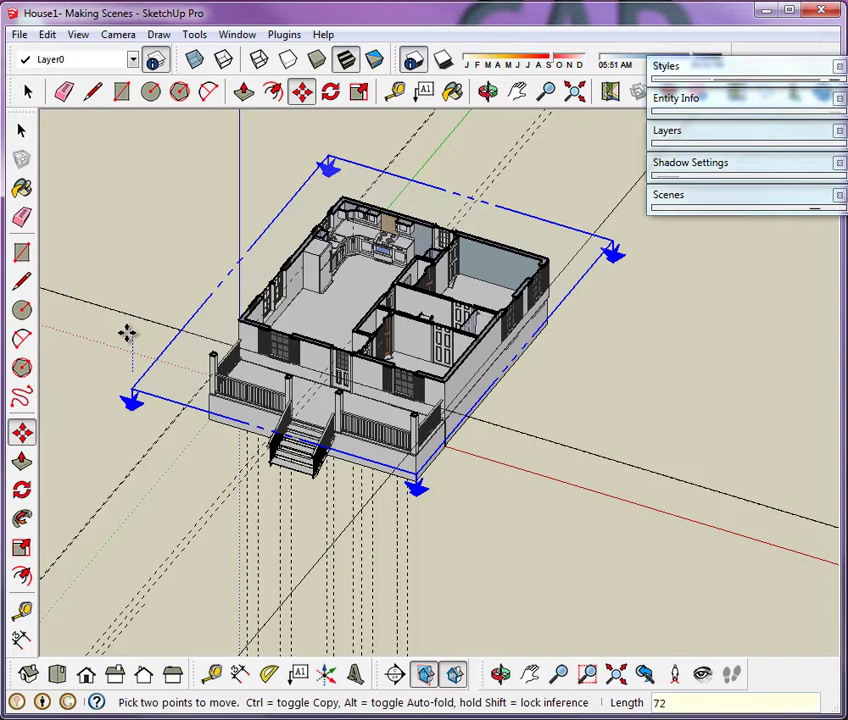
key("BackSpace")
key("BackSpace")
type("42")
key("Return")
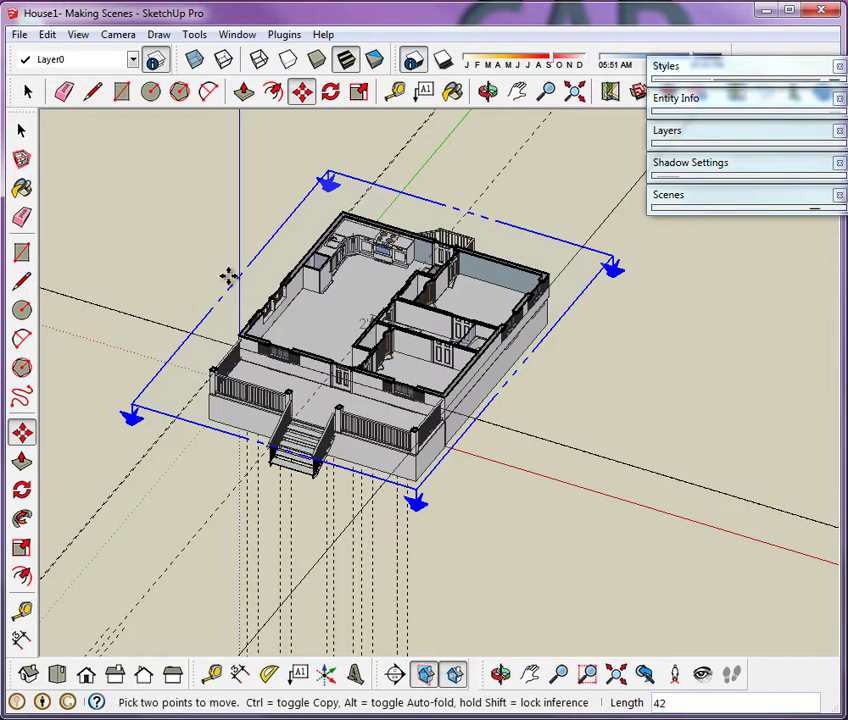
right_click(331, 186)
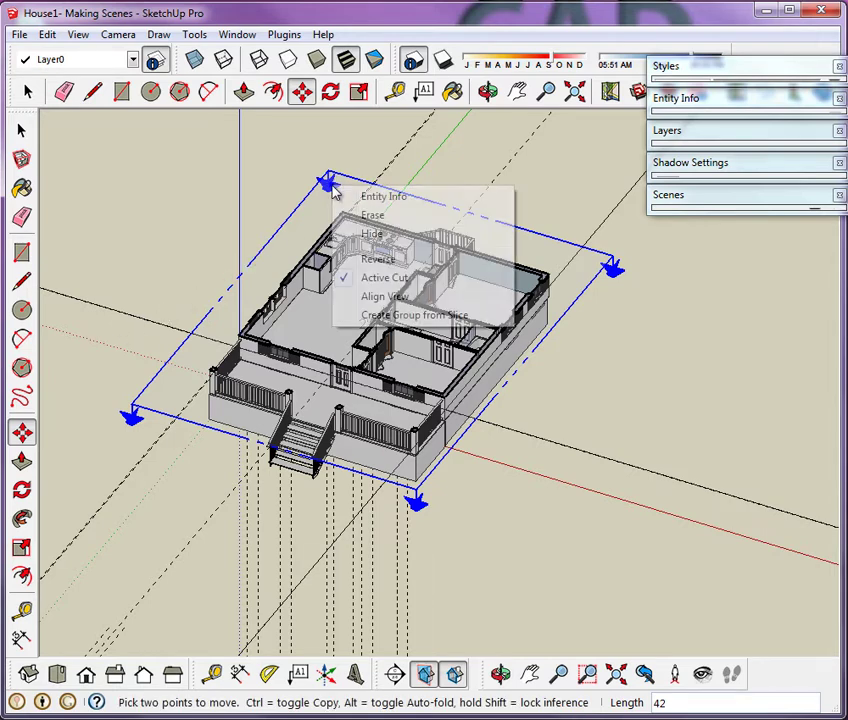
left_click(386, 297)
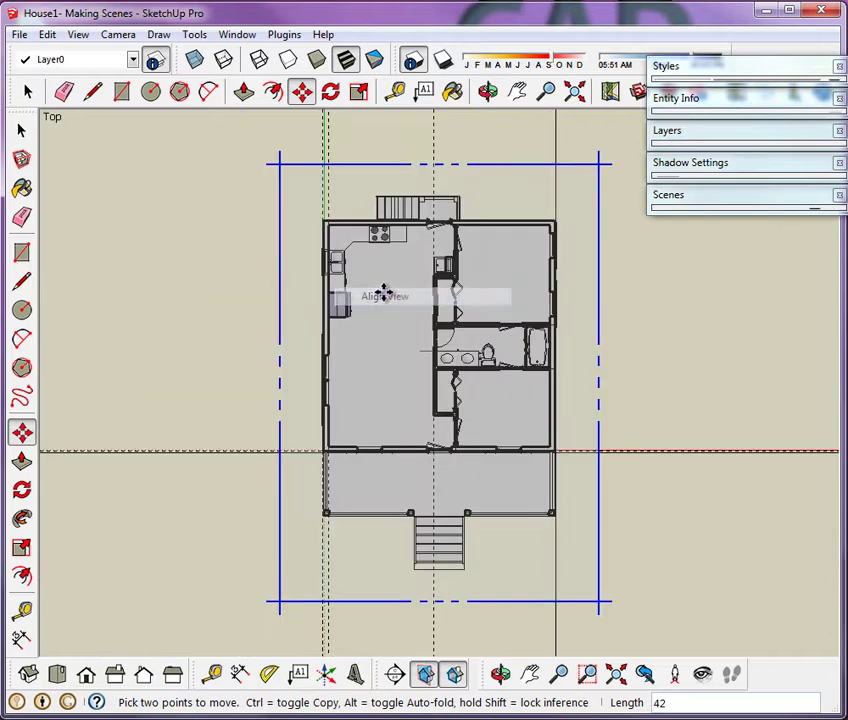
- Try the floor plan view in Perspective, and return it to Parallel Projection
left_click(116, 35)
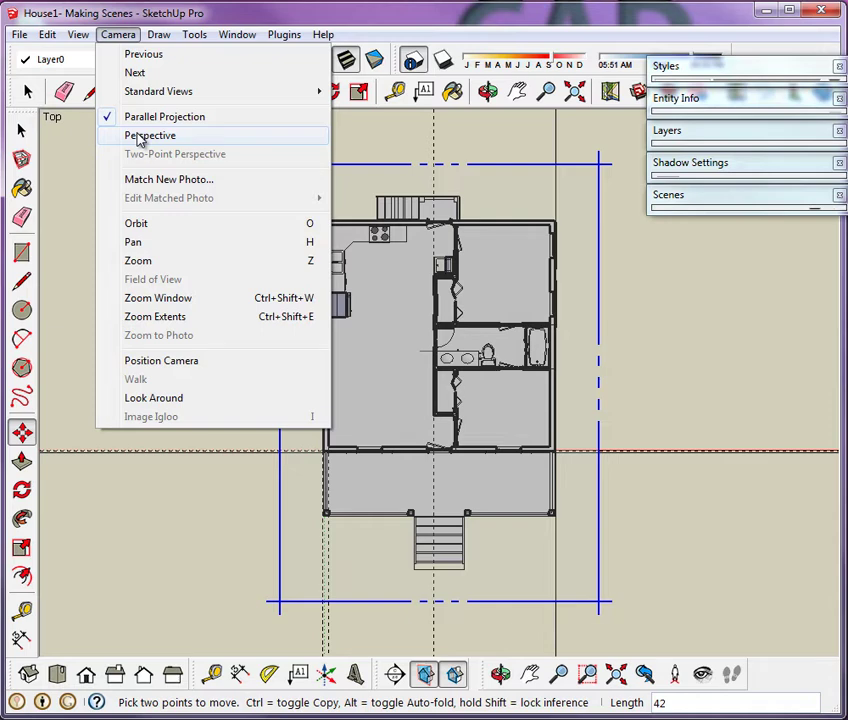
left_click(130, 117)
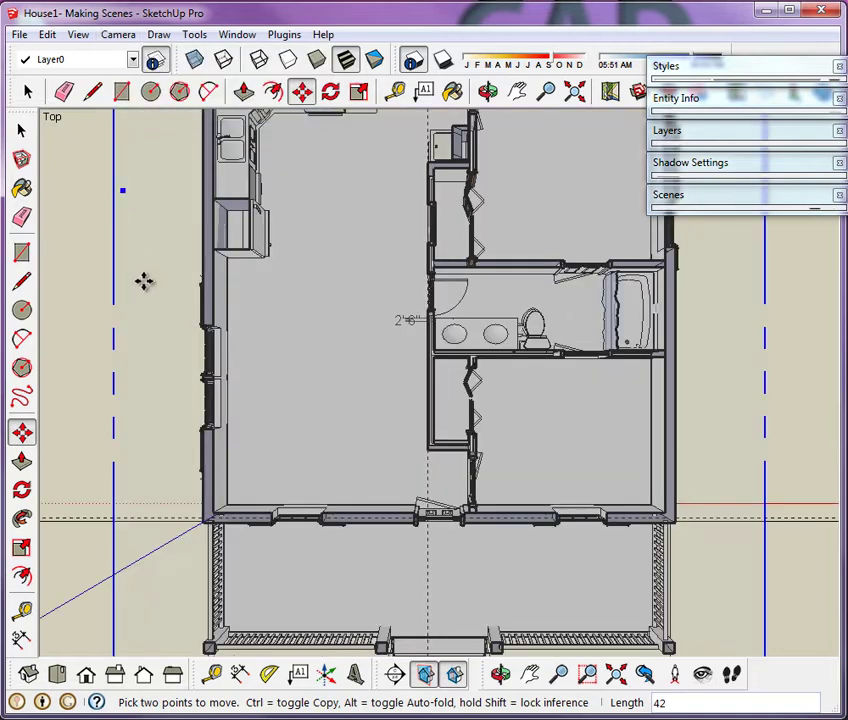
scroll(357, 492, "down", 6)
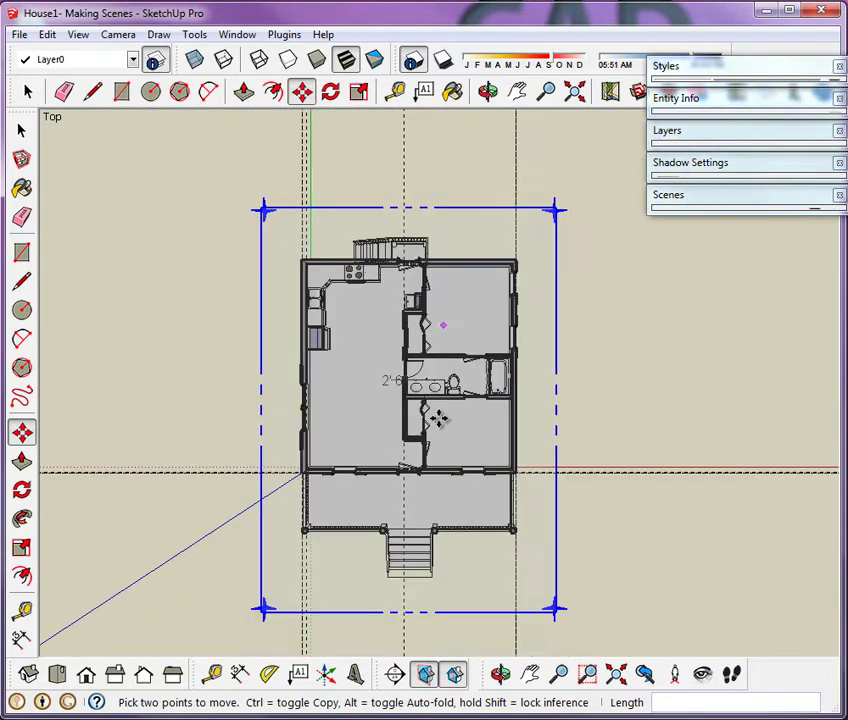
left_click(118, 34)
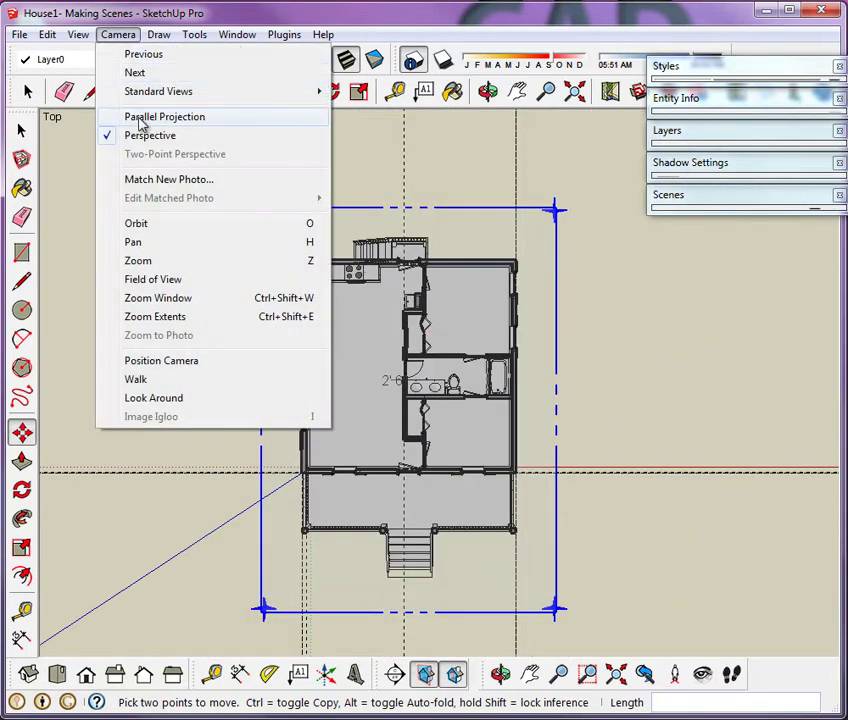
left_click(141, 118)
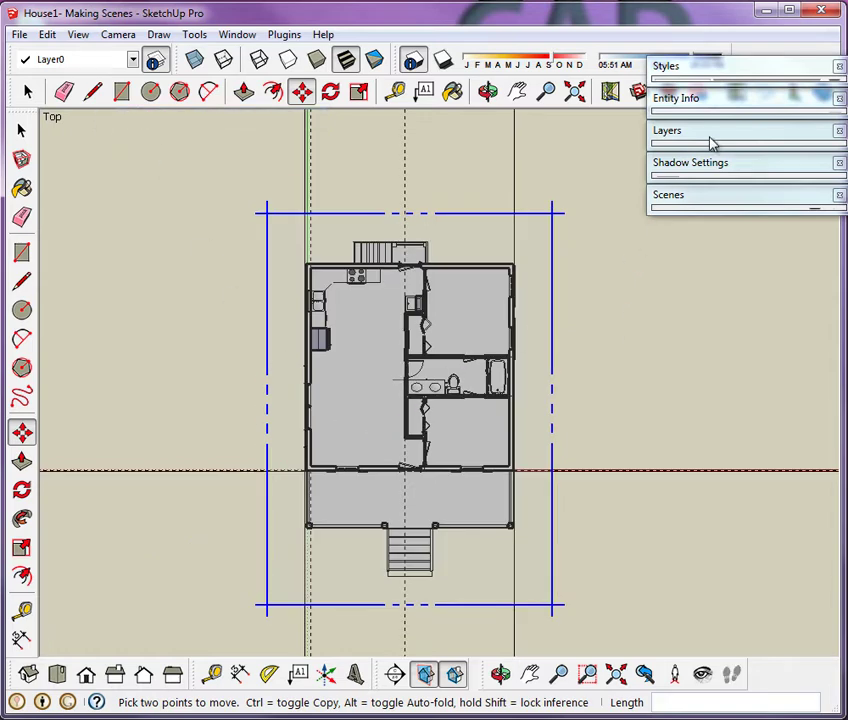
- Apply the in-model DWG-2D Elevations style to the floor plan and return to the Select tool
left_click(692, 68)
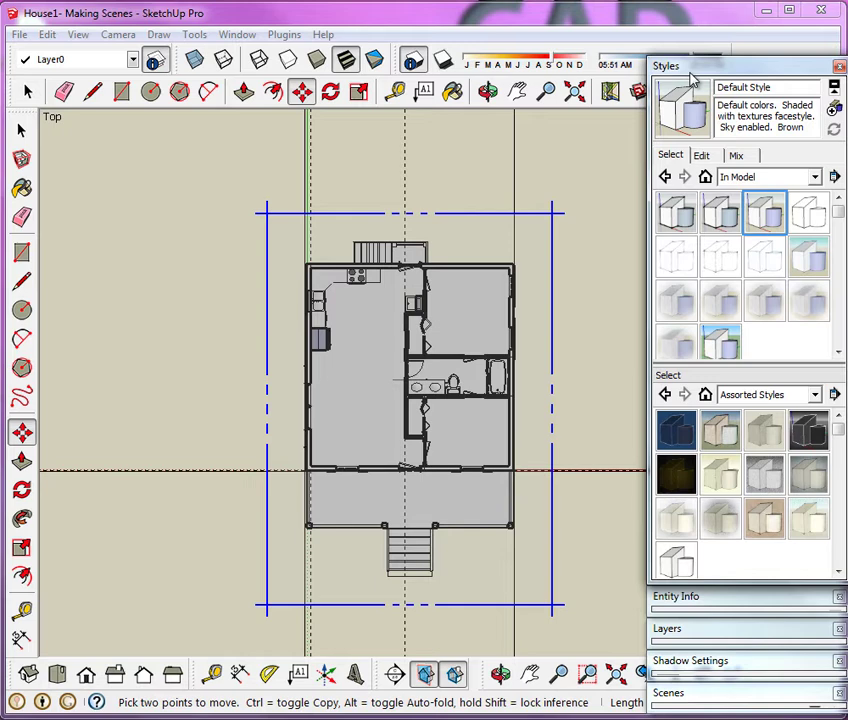
left_click(812, 216)
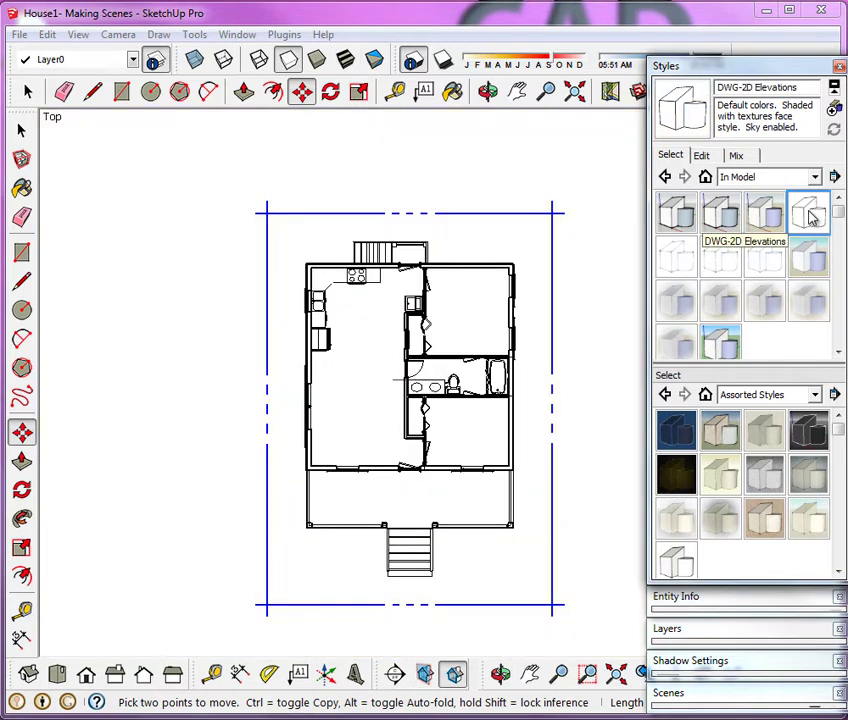
left_click(21, 130)
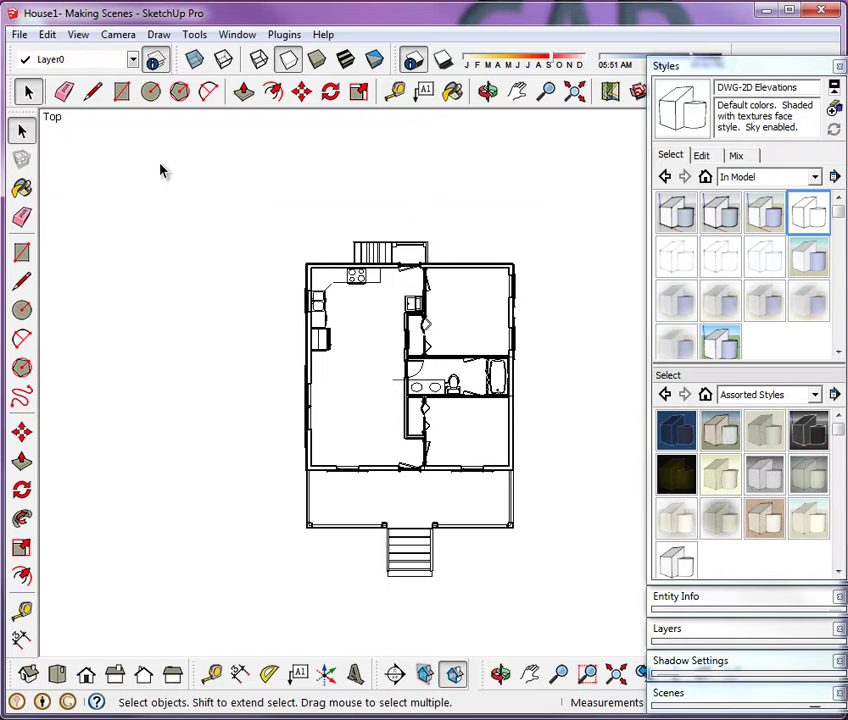
scroll(577, 408, "up", 2)
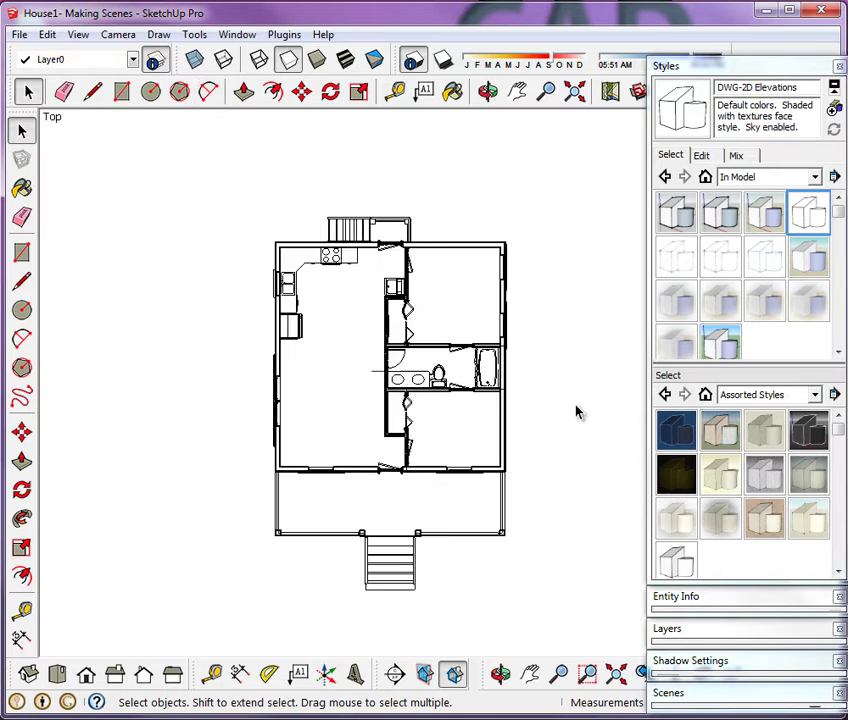
scroll(527, 463, "up", 1)
scroll(528, 549, "up", 1)
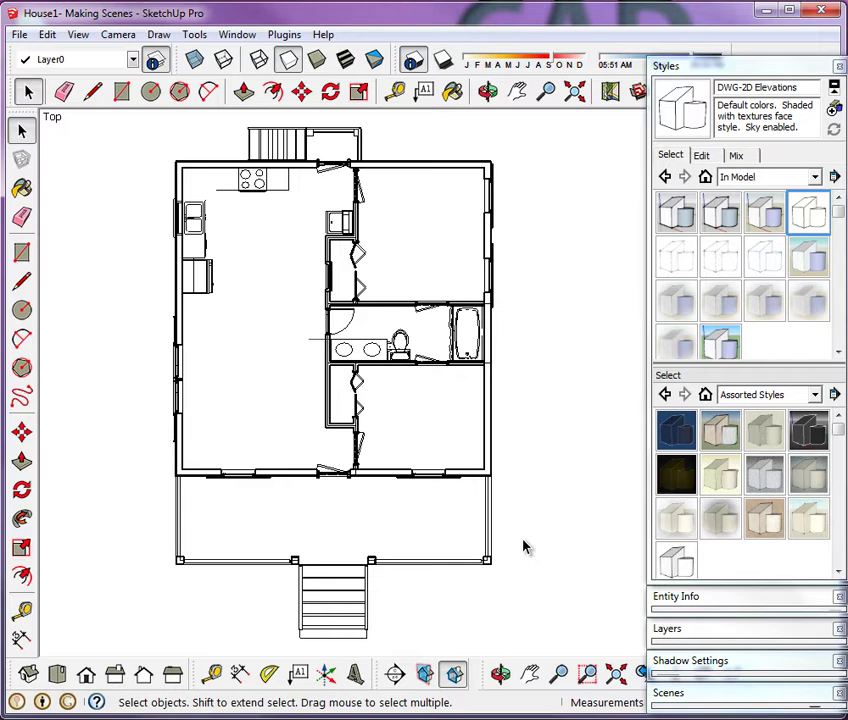
- Preview the floor plan with shadows on, and turn the shadows off again
left_click(780, 66)
left_click(448, 62)
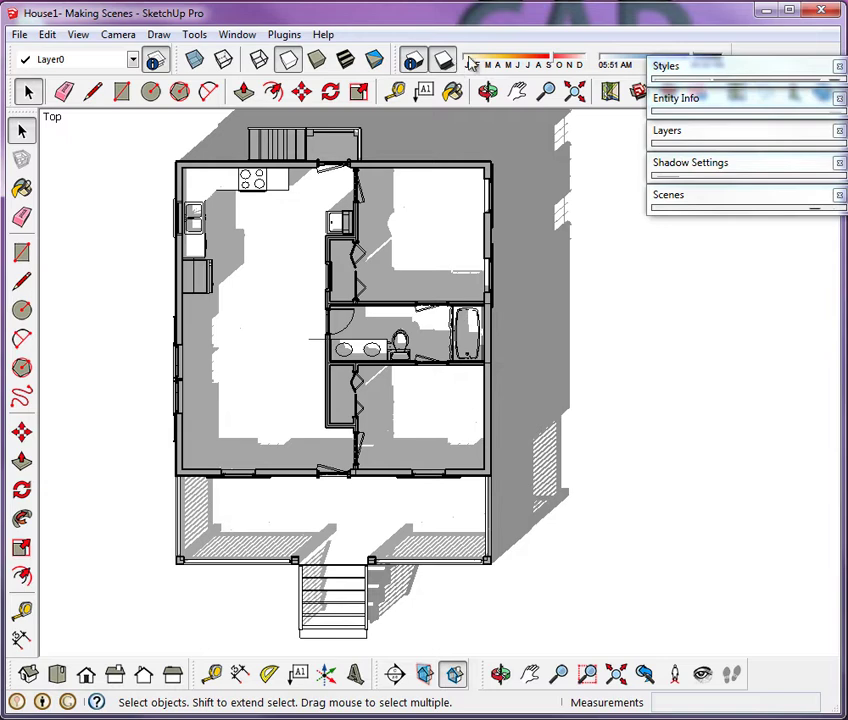
left_click(443, 61)
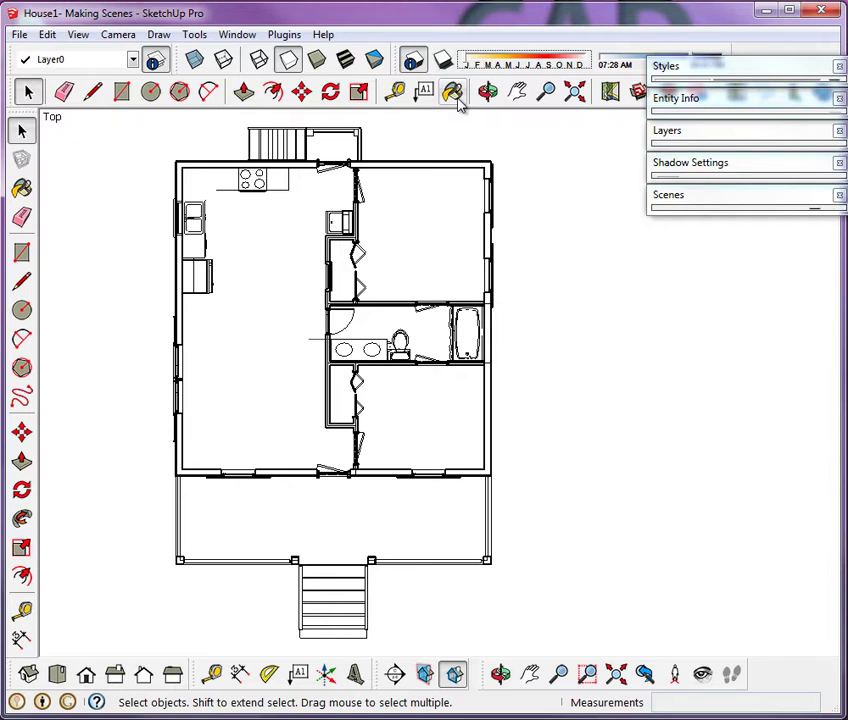
- Add a scene of the current floor plan view and name it "2d DWG floor plan"
left_click(660, 196)
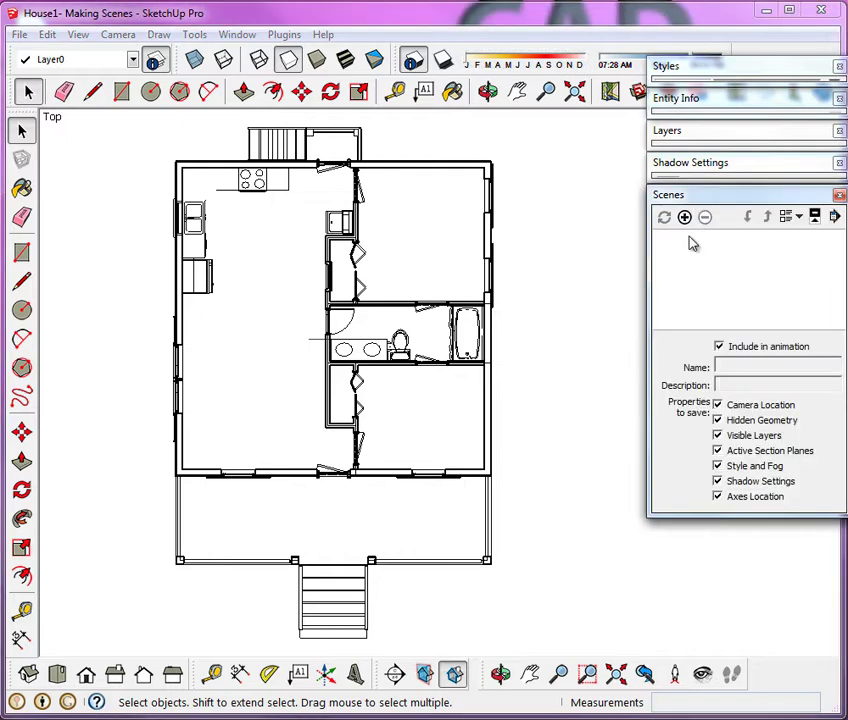
left_click(684, 217)
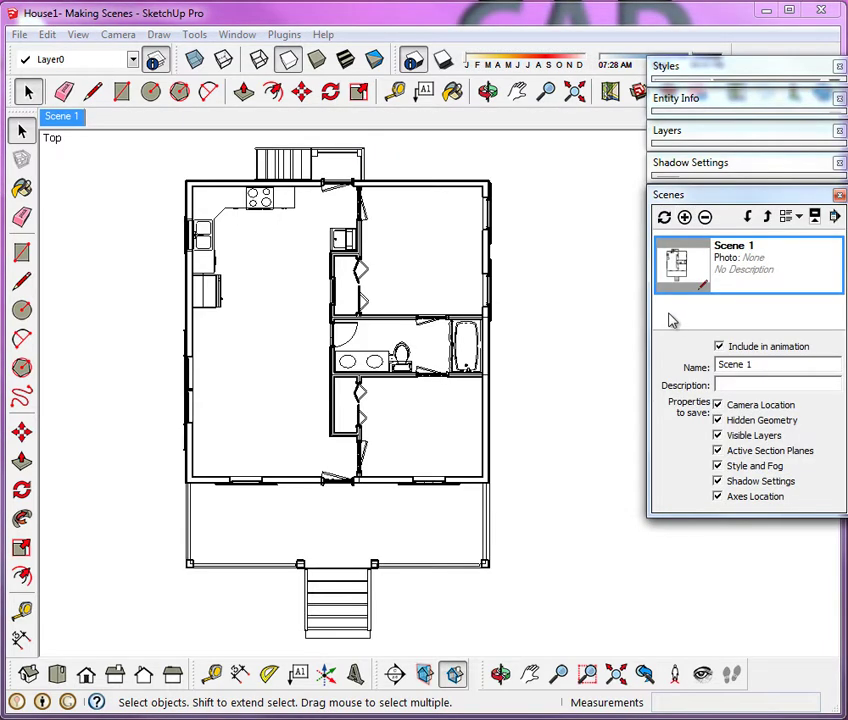
left_click_drag(780, 366, 686, 370)
type("2d DWG")
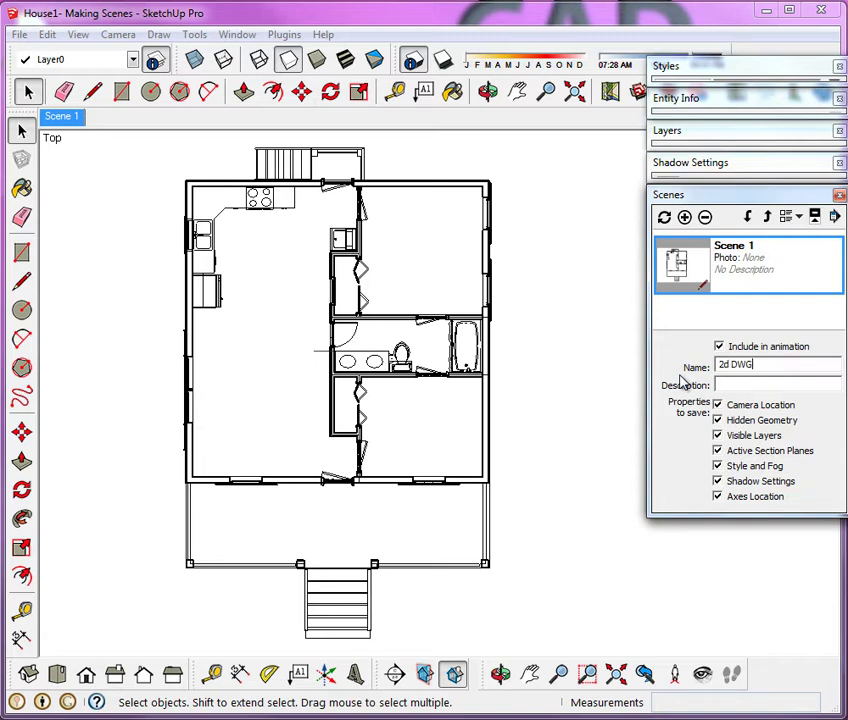
type(" floor plan")
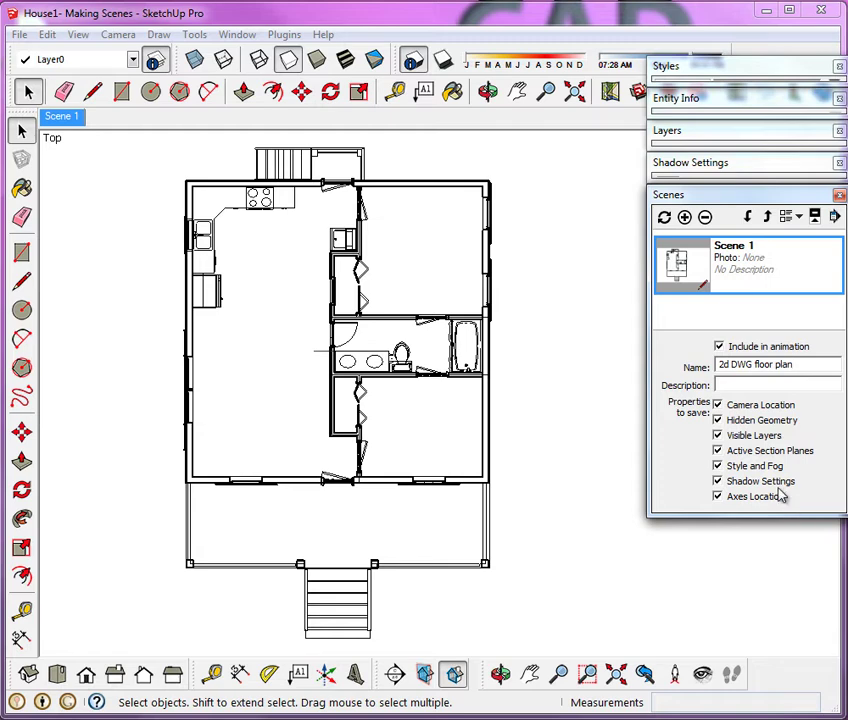
- Exclude Style and Fog from the properties saved with the 2d DWG floor plan scene and update the scene
left_click(717, 466)
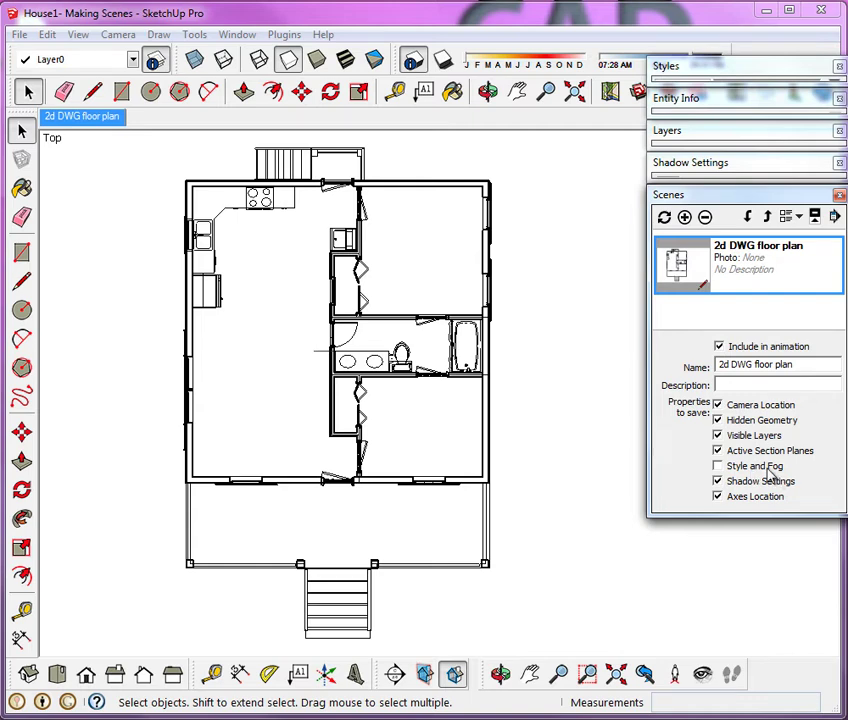
left_click(664, 218)
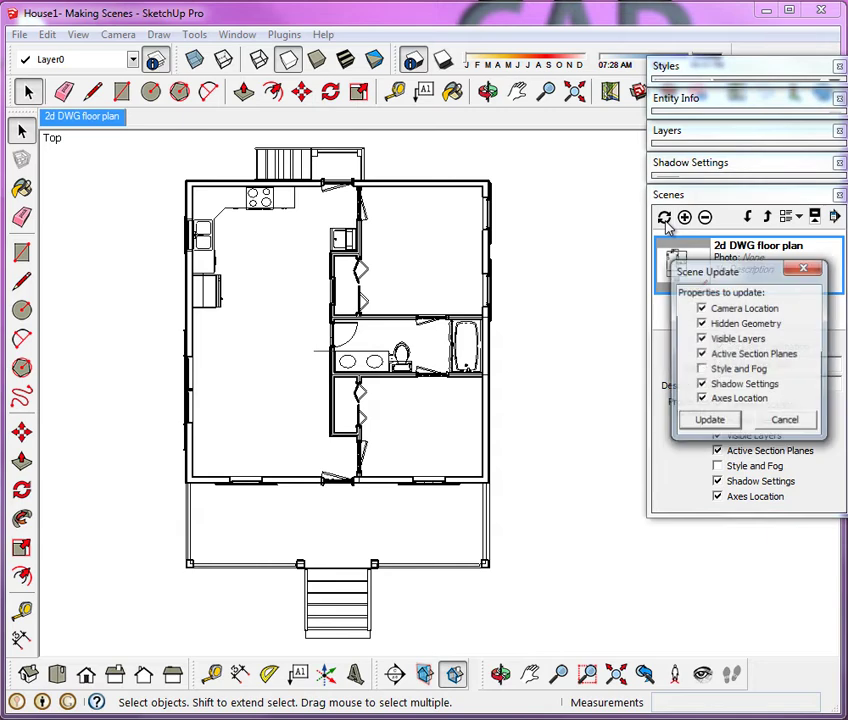
left_click(709, 421)
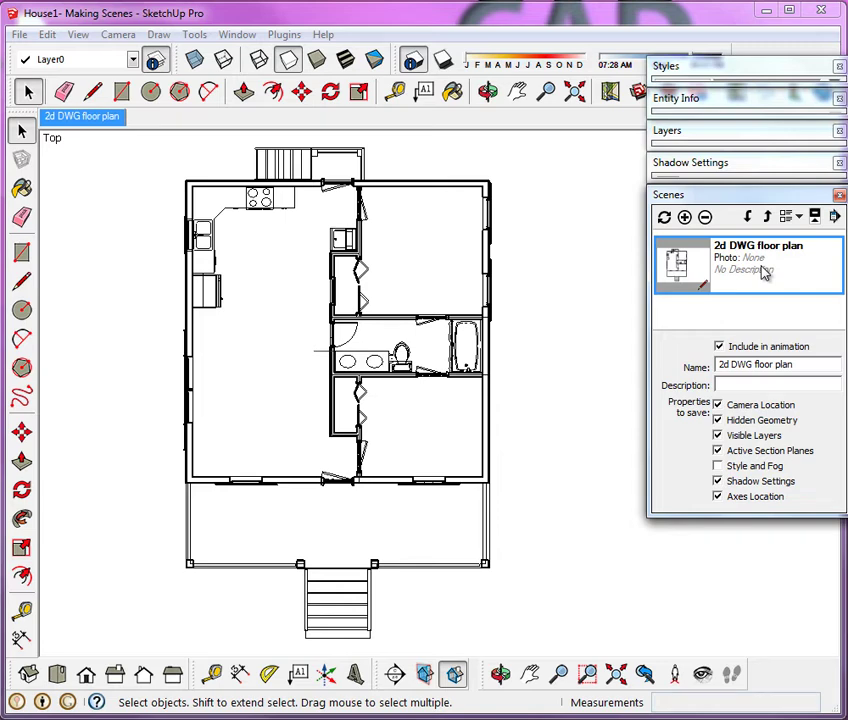
- Try the in-model Pres2-bw2 style and the Pres2 full color and effects style on the floor plan
left_click(713, 68)
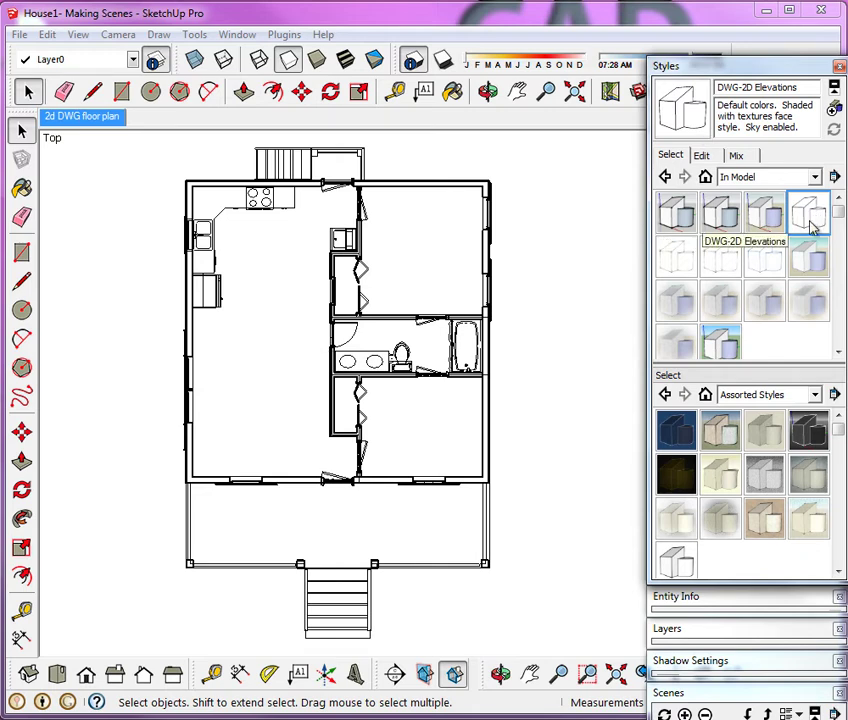
left_click(758, 262)
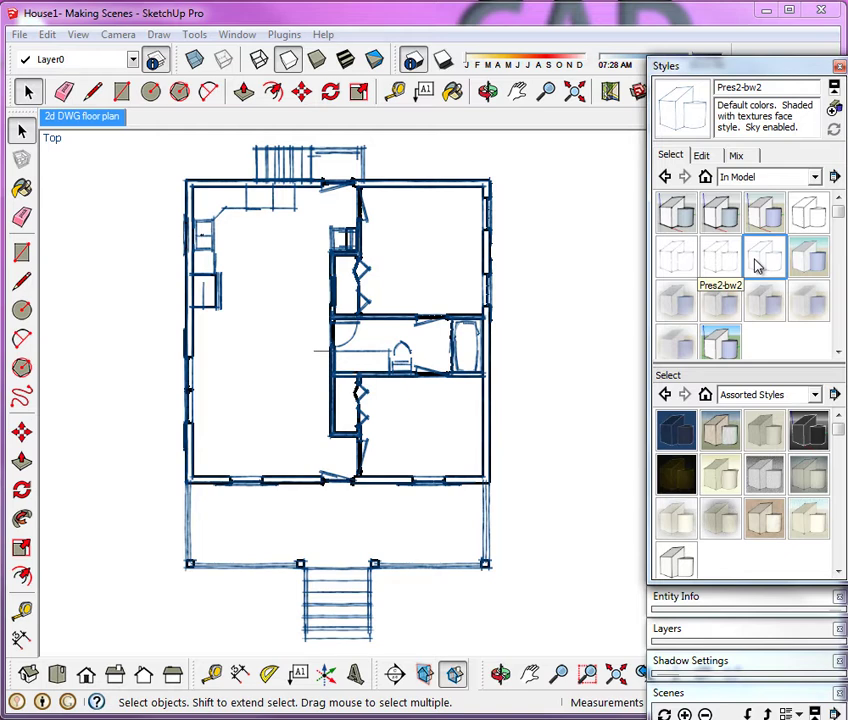
left_click(765, 297)
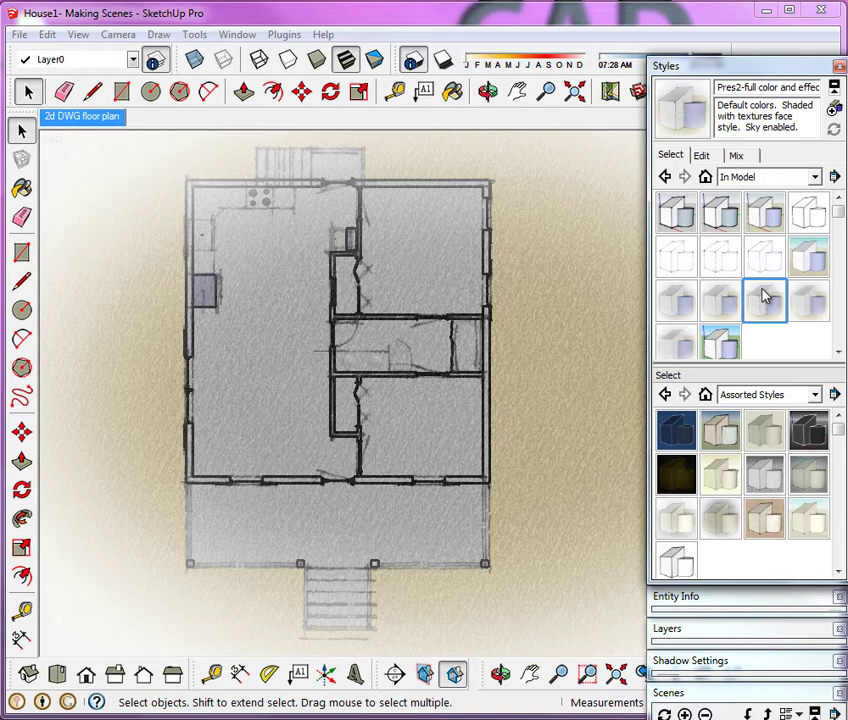
- Set the shadow time to 12:13 PM and recall the 2d DWG floor plan scene
left_click(755, 70)
left_click(722, 163)
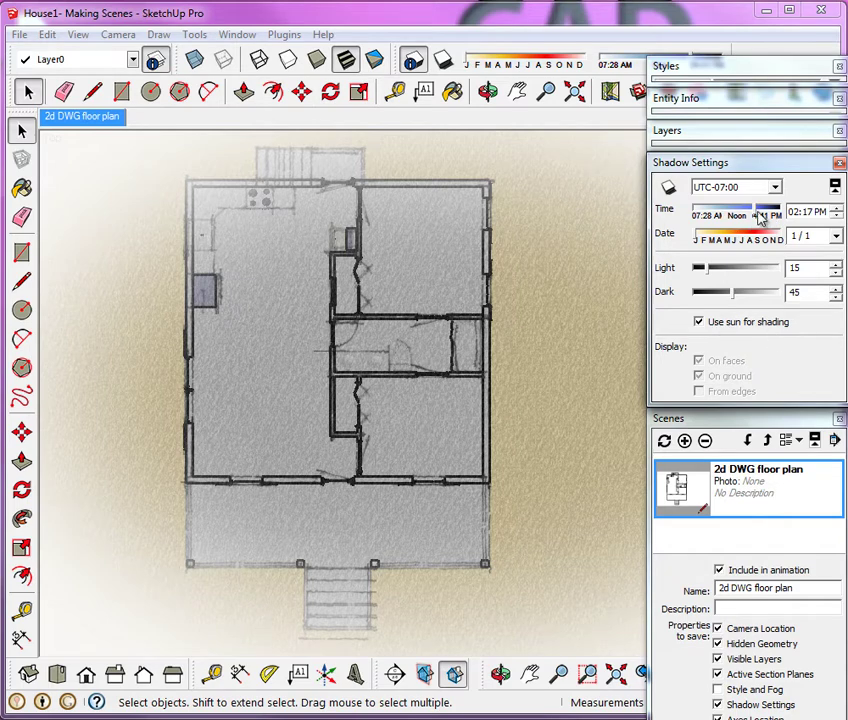
left_click_drag(759, 212, 740, 219)
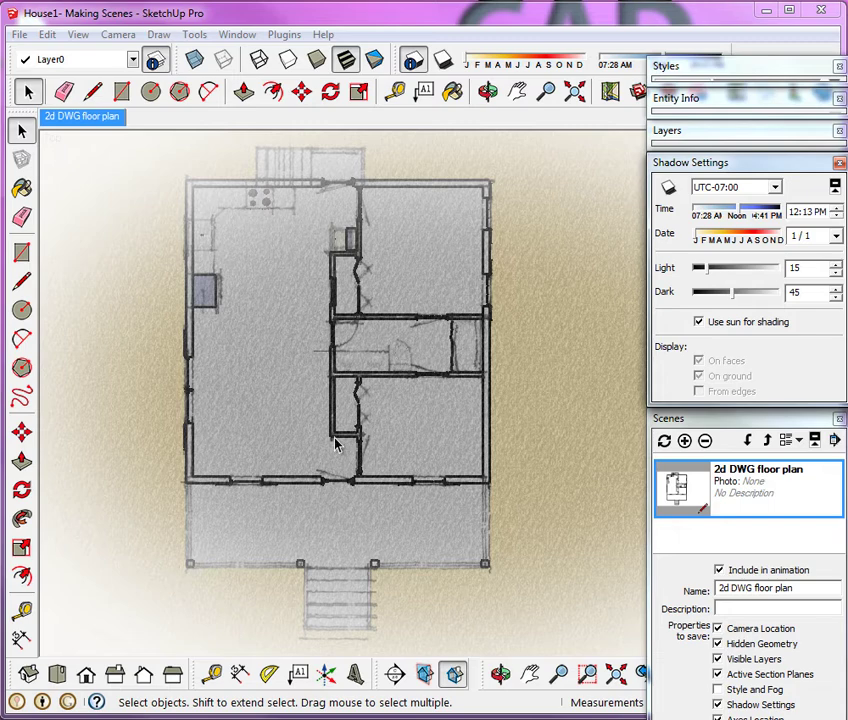
left_click(731, 166)
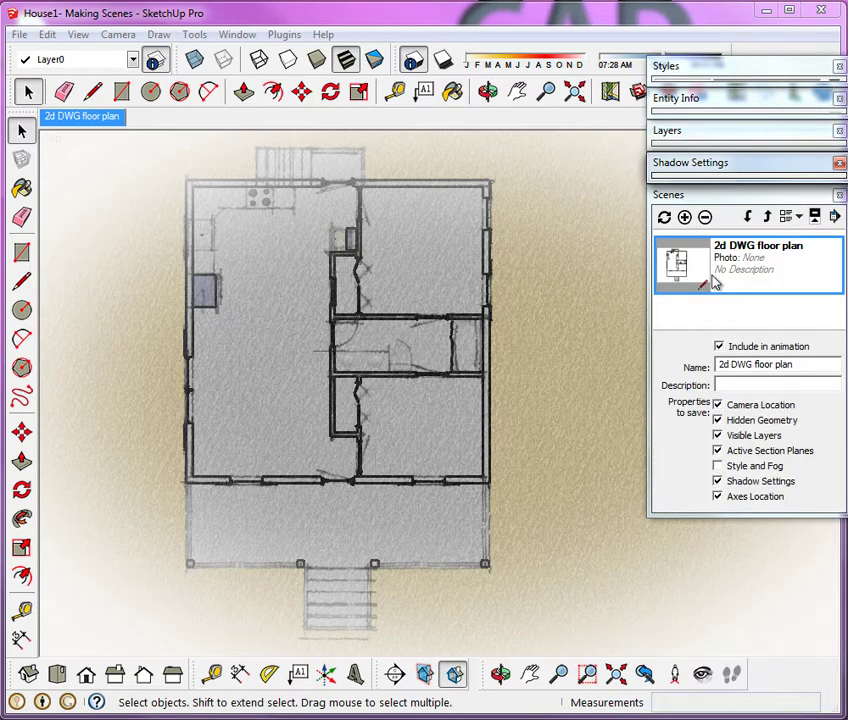
left_click(83, 117)
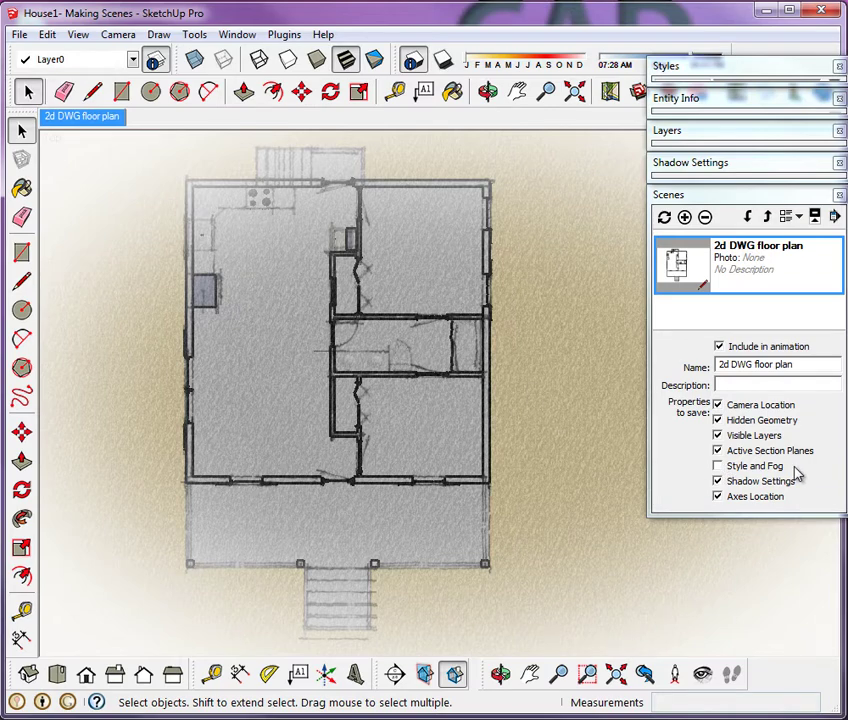
- Preview the Pres2-bw1 and Pres2-fc w edges styles on the floor plan, and reapply the DWG-2D Elevations style
left_click(705, 78)
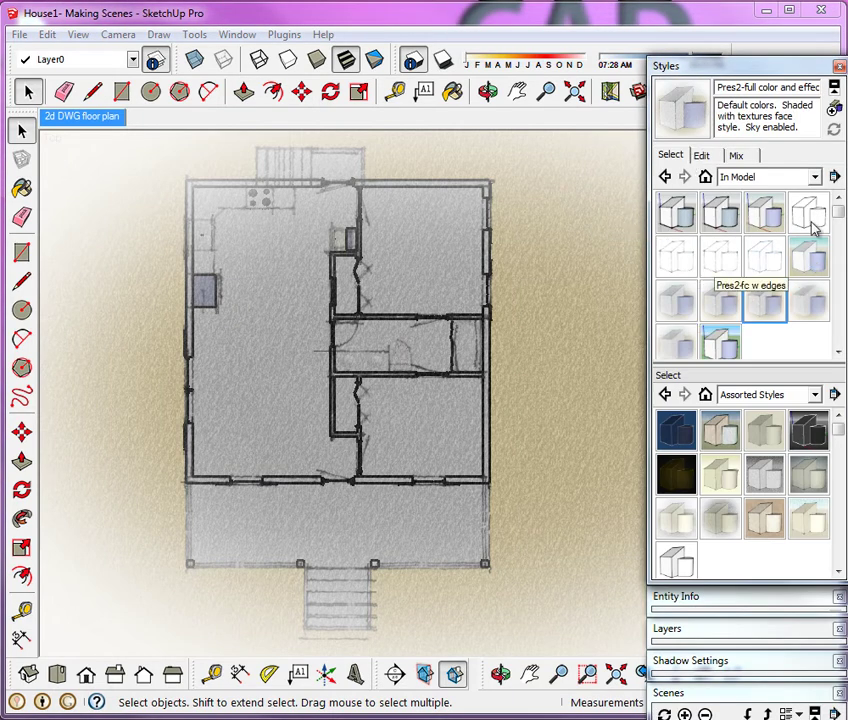
left_click(810, 225)
left_click(785, 262)
left_click(735, 265)
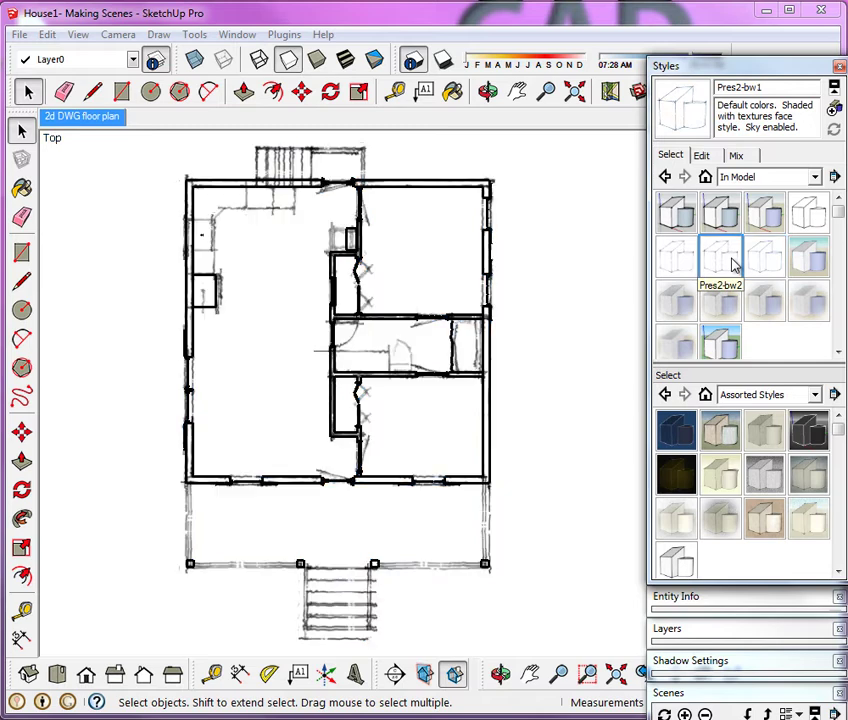
left_click(737, 219)
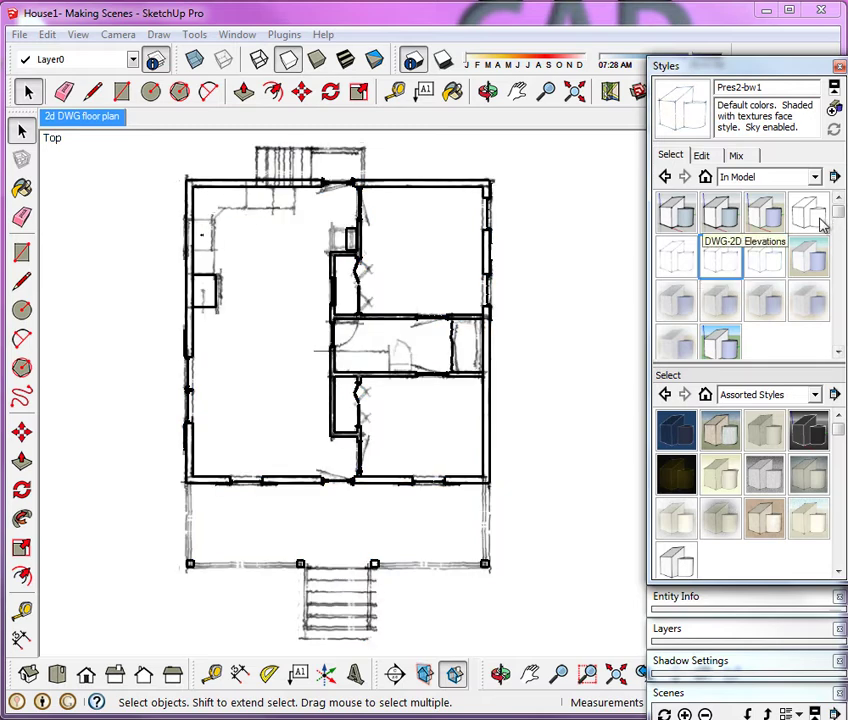
left_click(812, 259)
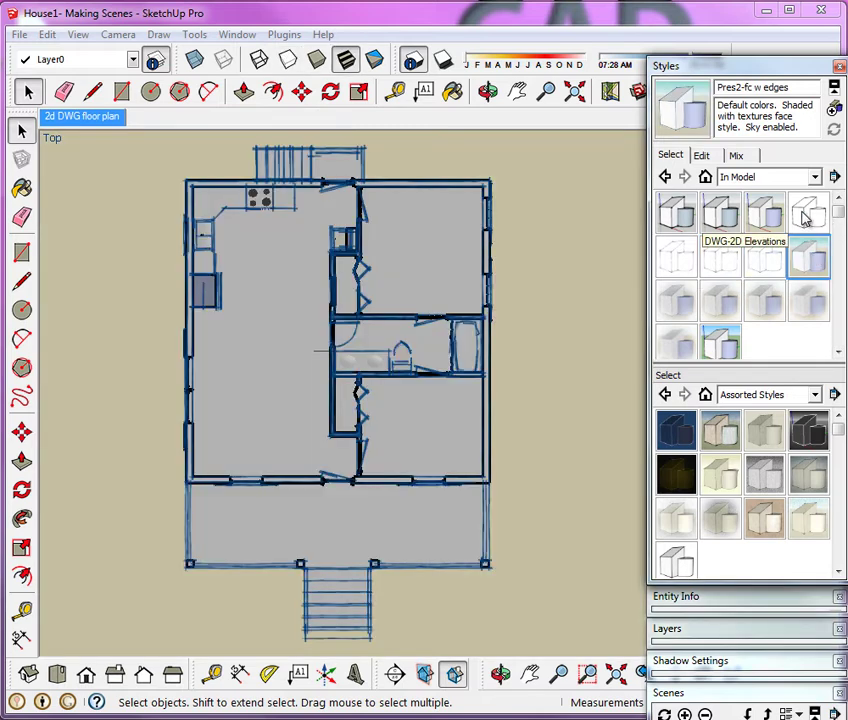
left_click(809, 213)
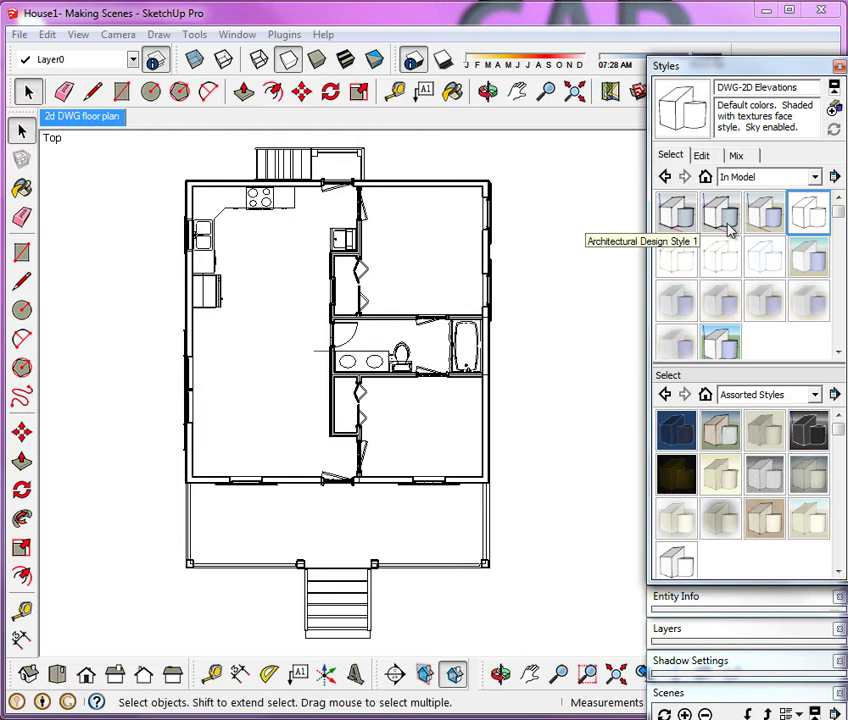
left_click(694, 67)
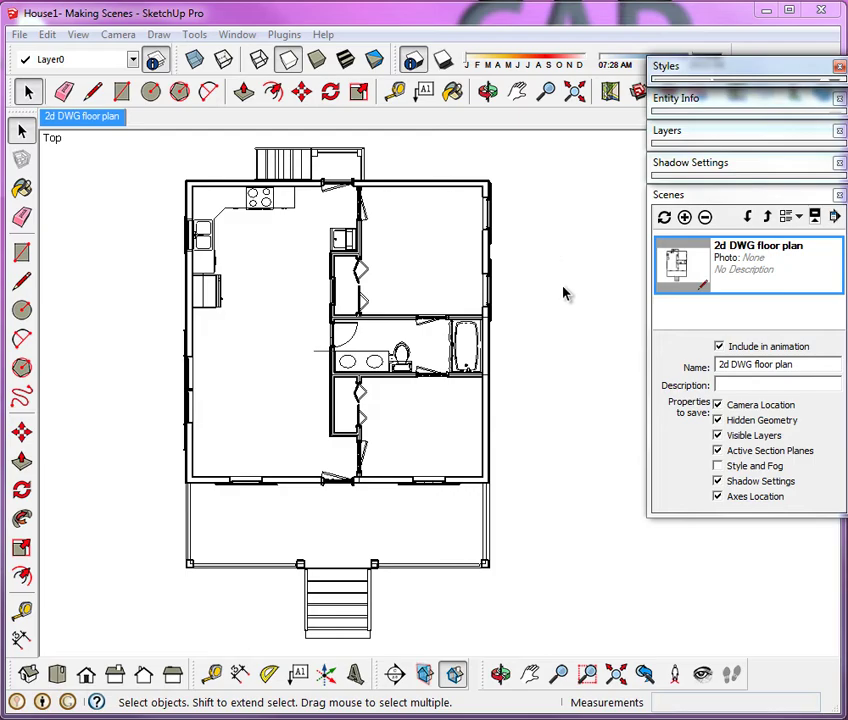
- In an angled 3D view of the house, turn off the section cut and display the section planes
middle_click_drag(582, 435, 410, 252)
scroll(410, 252, "down", 2)
scroll(441, 240, "up", 3)
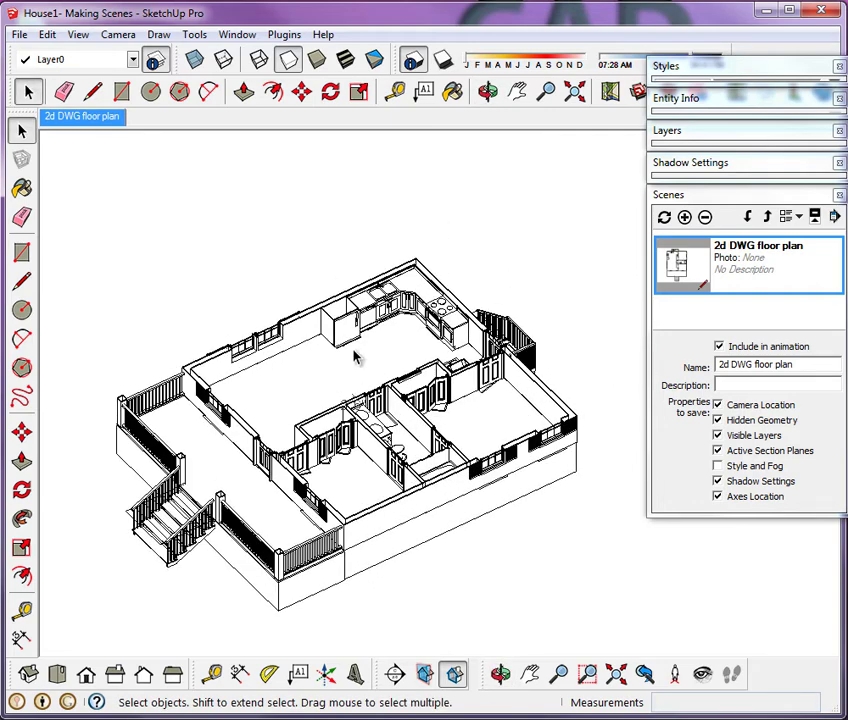
left_click(454, 676)
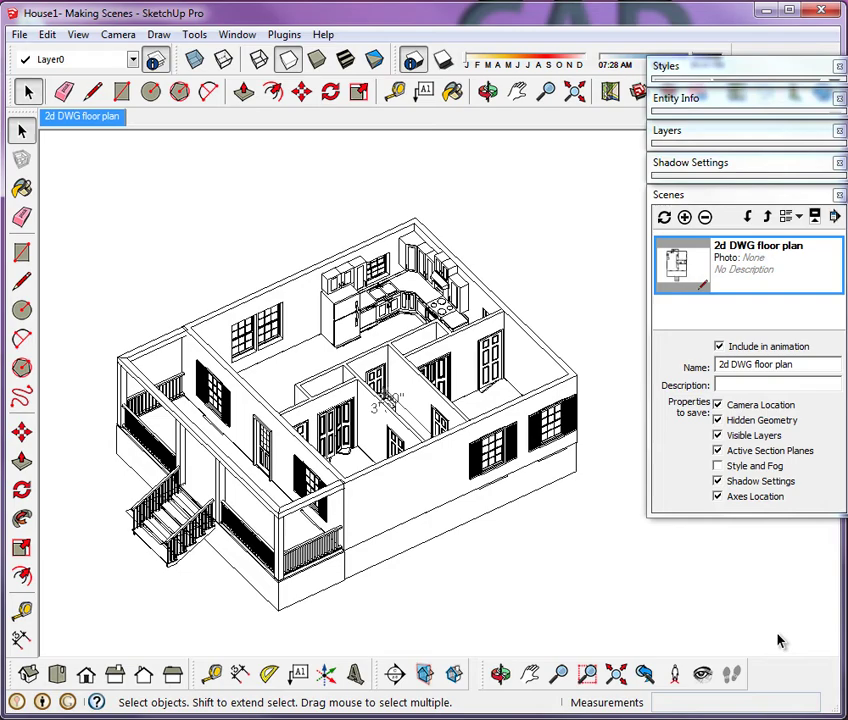
left_click(426, 676)
mouse_move(481, 624)
middle_mouse_down()
mouse_move(551, 472)
mouse_move(598, 397)
mouse_move(604, 360)
mouse_move(413, 432)
mouse_move(479, 581)
mouse_move(507, 689)
mouse_move(532, 617)
middle_mouse_up()
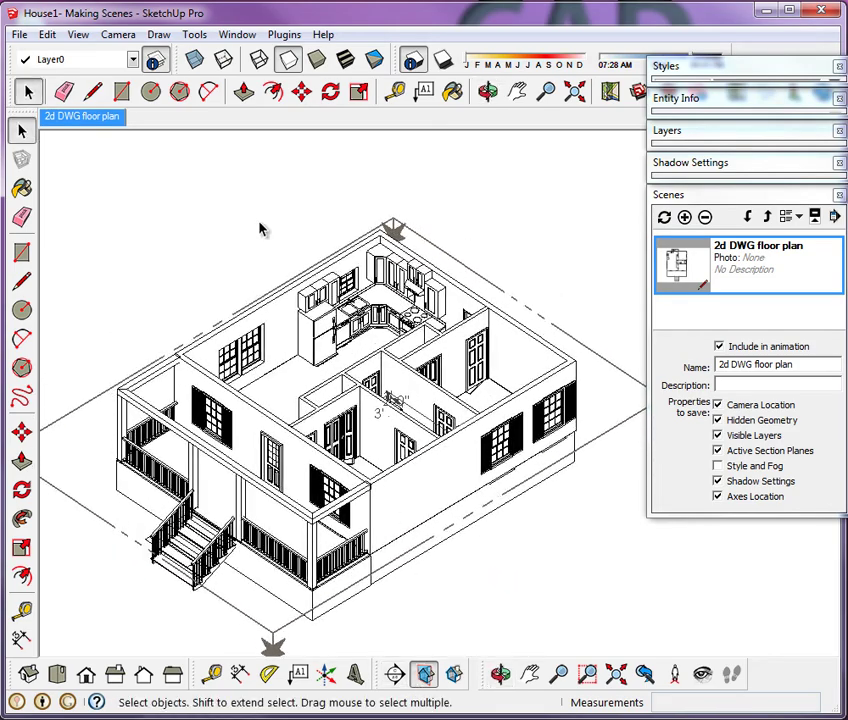
scroll(365, 648, "up", 1)
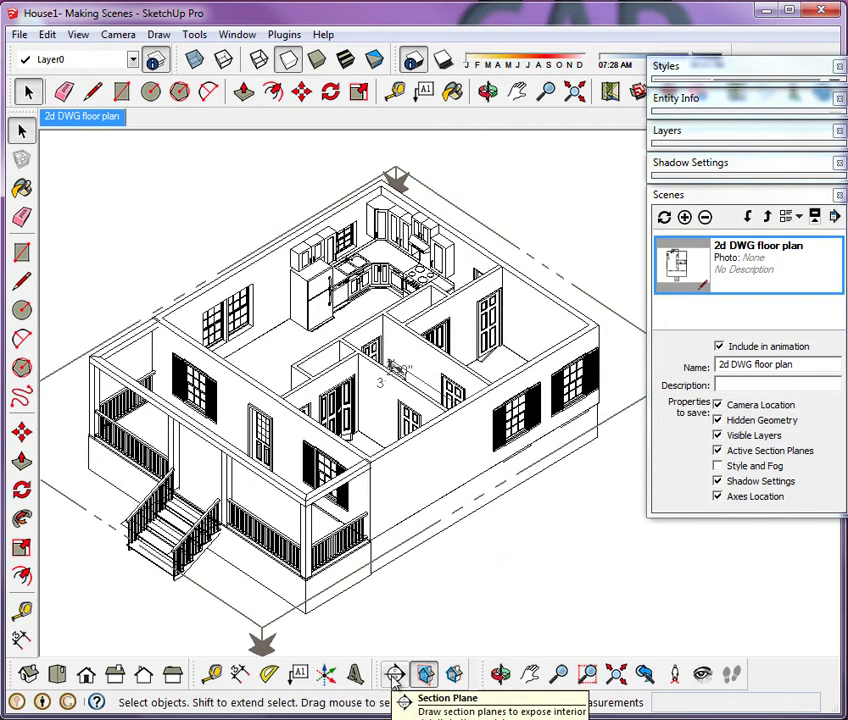
- Place a vertical section plane on the interior face of the back wall beside the kitchen
left_click(396, 675)
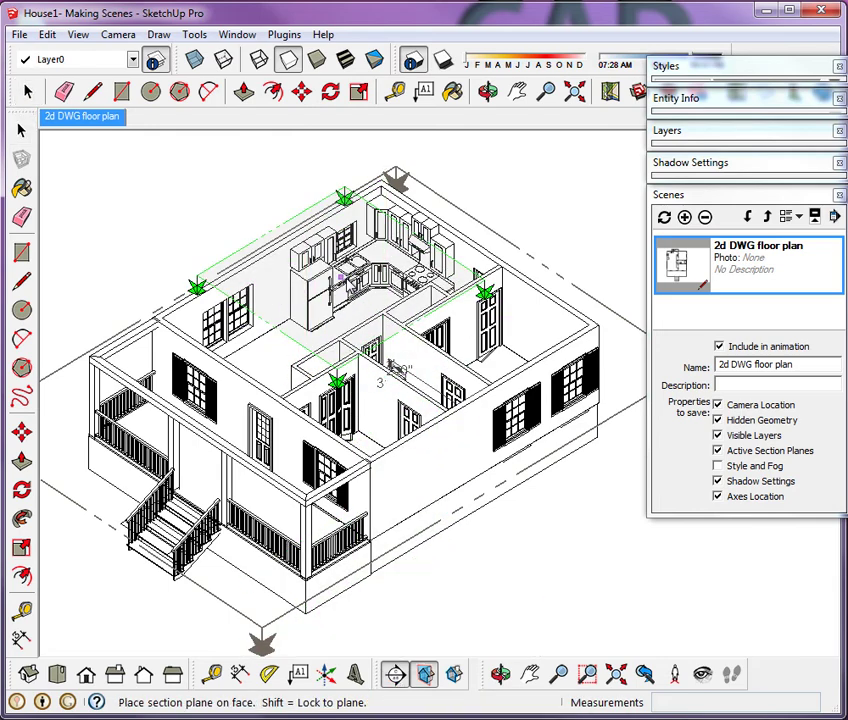
scroll(445, 182, "up", 4)
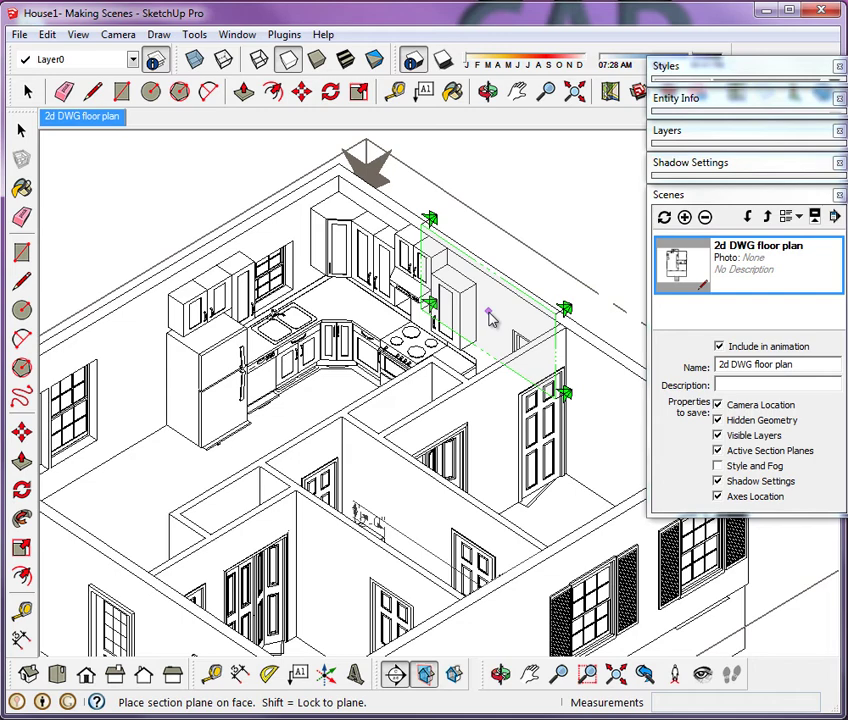
left_click(490, 318)
scroll(490, 318, "up", 3)
scroll(337, 352, "down", 5)
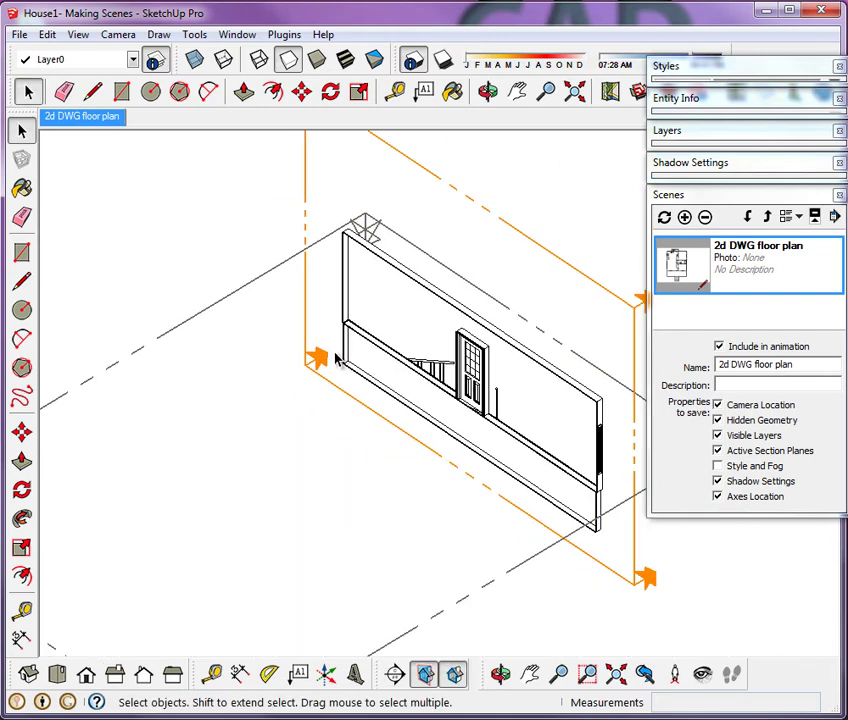
scroll(604, 497, "up", 3)
scroll(603, 496, "down", 3)
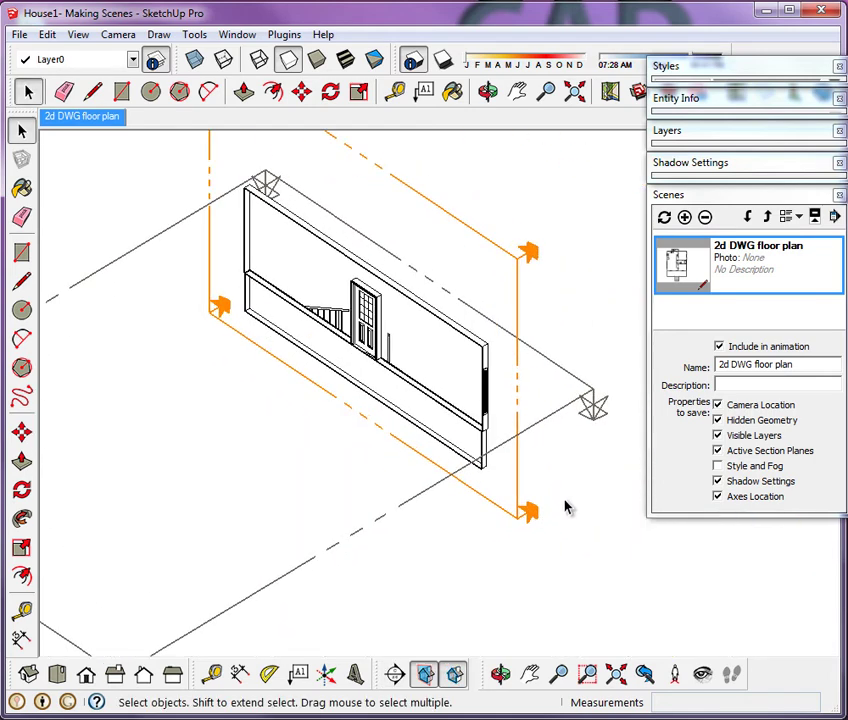
- Move the vertical section plane about 4' 11" along the green axis, away from the back wall, to cut through the kitchen
scroll(530, 511, "up", 3)
left_click(524, 520)
left_click(21, 432)
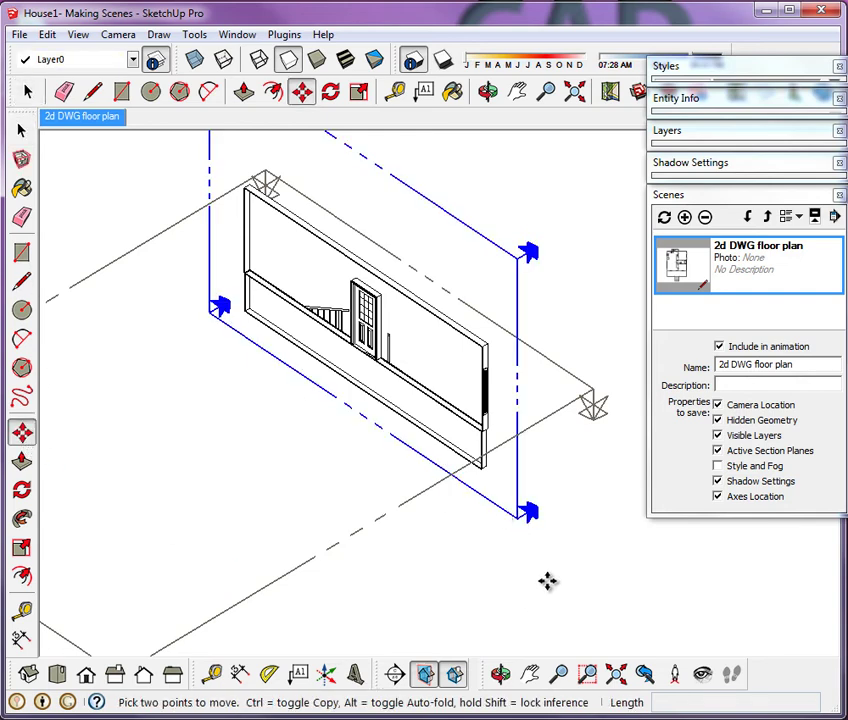
left_click(562, 591)
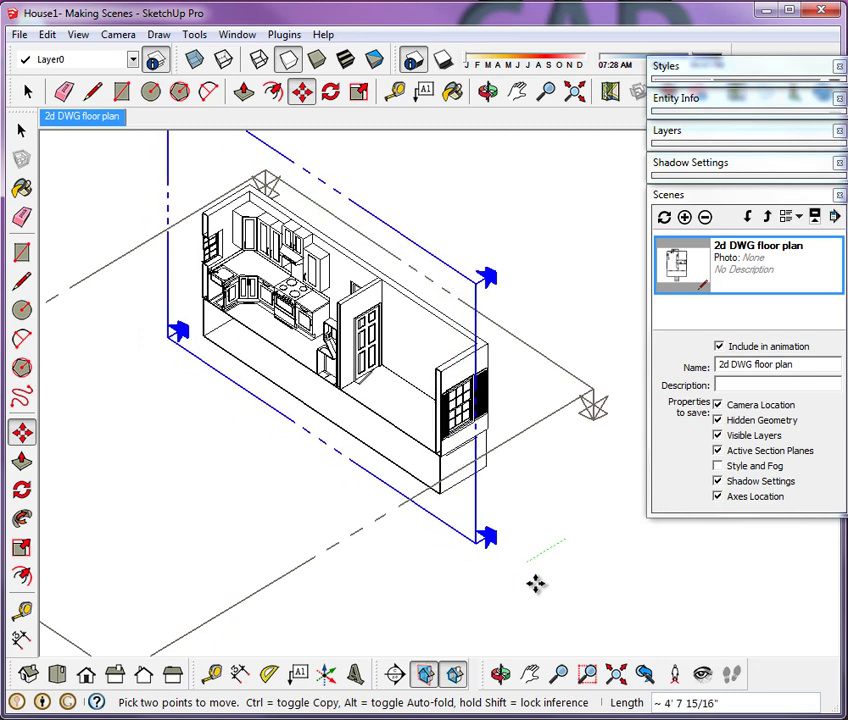
left_click(535, 588)
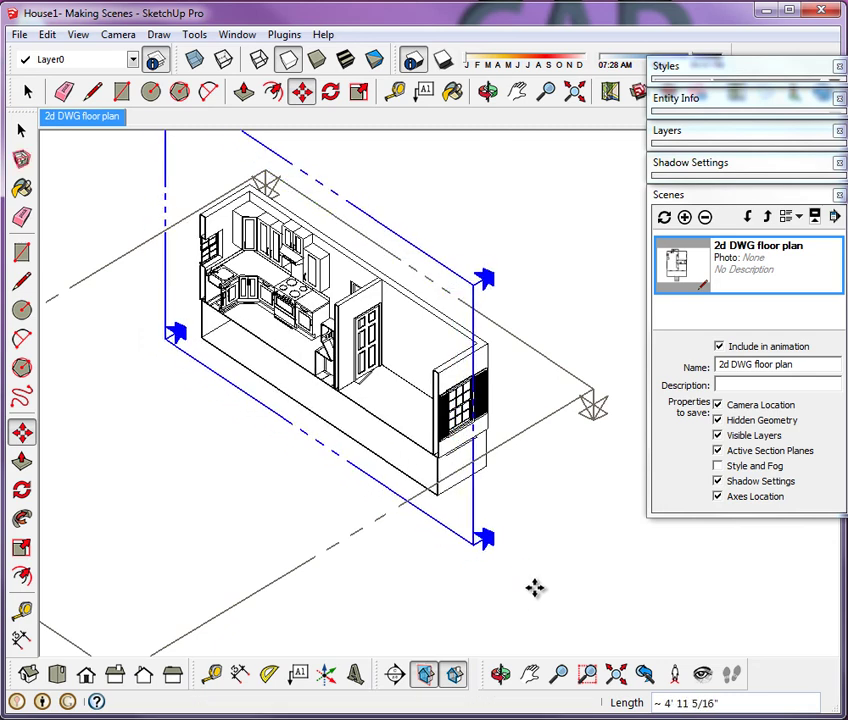
scroll(280, 283, "up", 2)
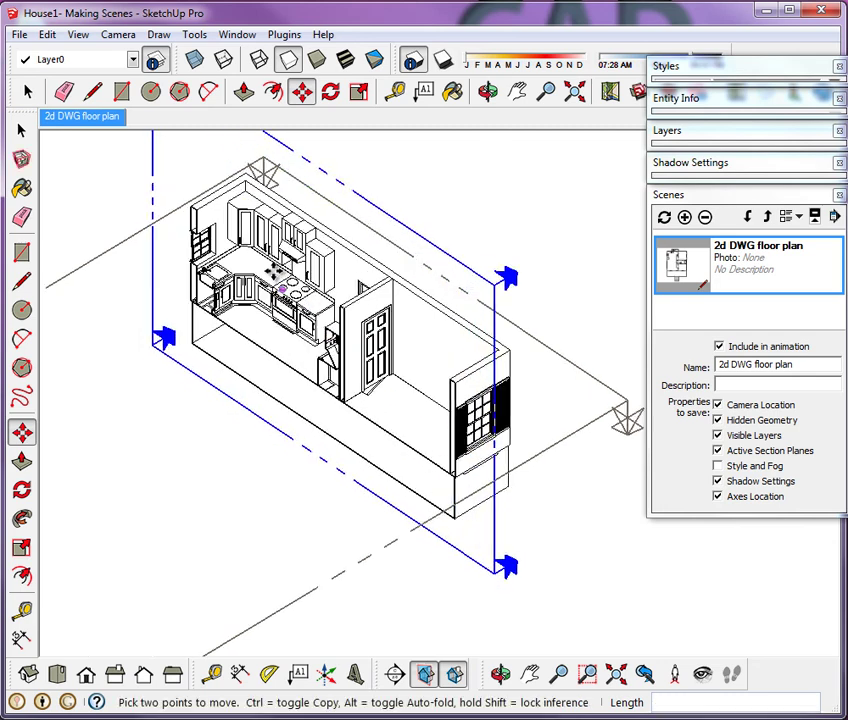